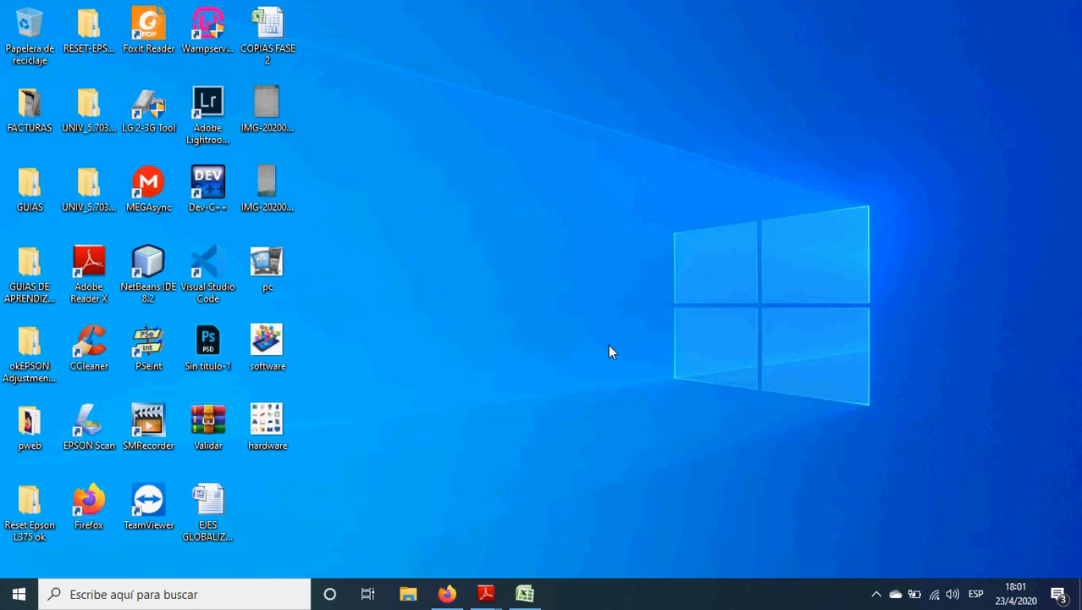
Step: Switch to the open Excel workbook and examine the macro commands offered in the Vista options
left_click(525, 595)
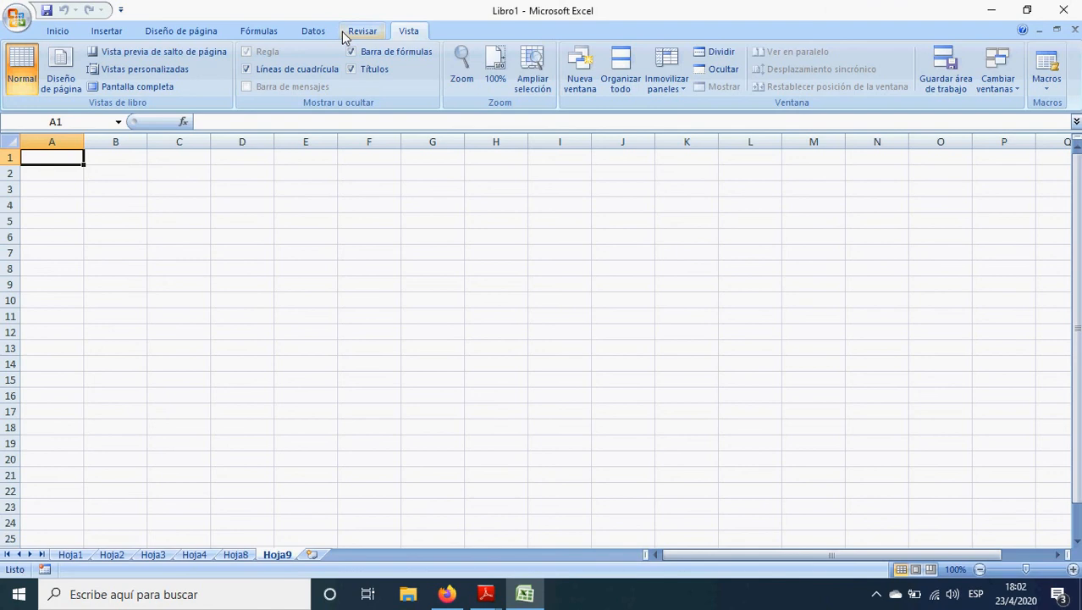
left_click(313, 31)
left_click(262, 31)
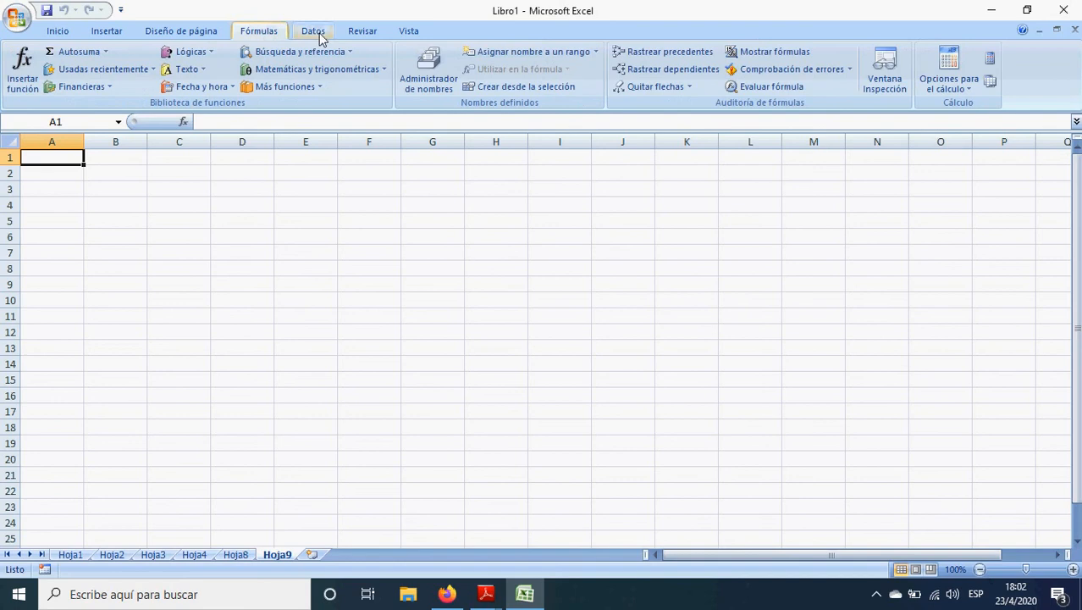
left_click(409, 32)
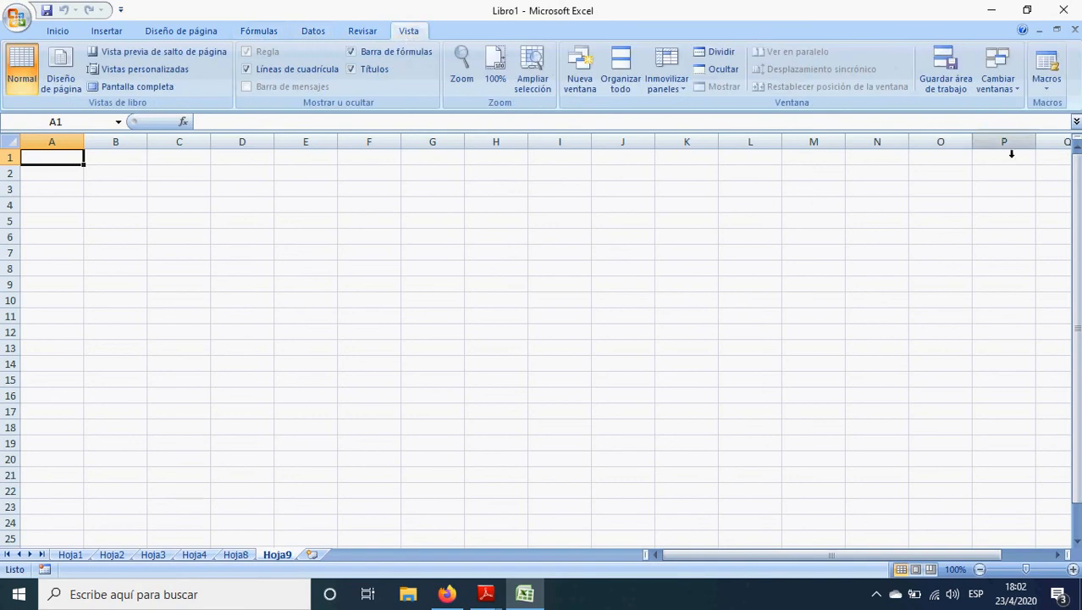
left_click(1048, 89)
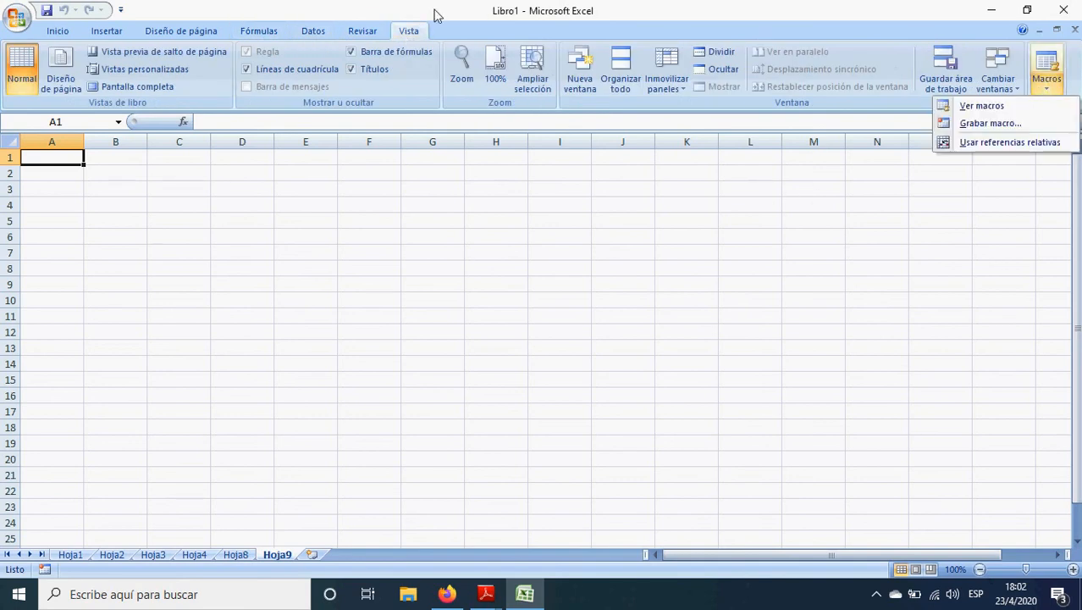
left_click(412, 34)
left_click(1046, 90)
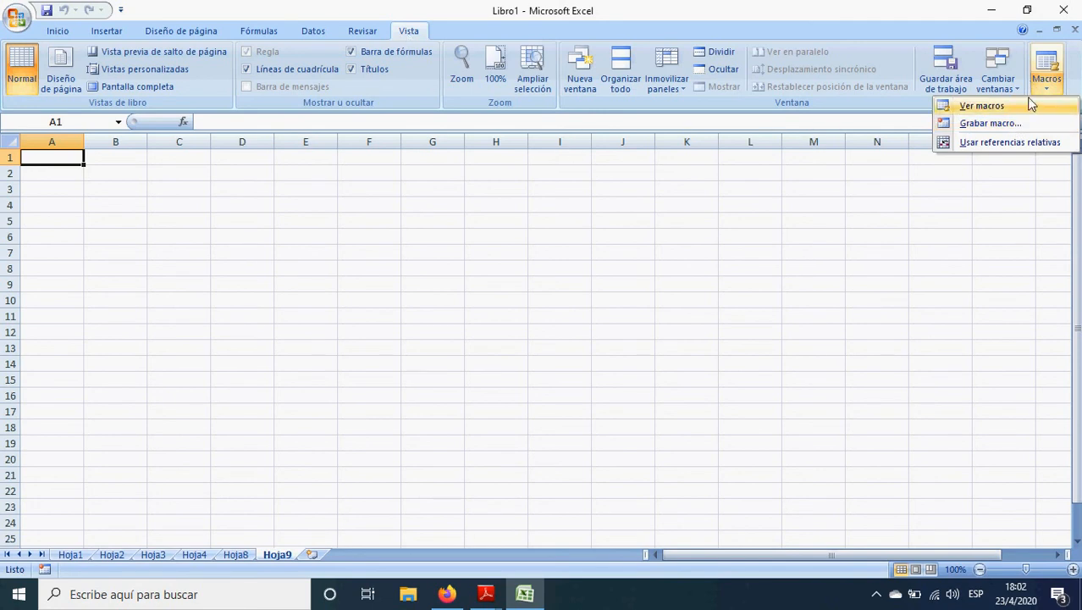
left_click(643, 357)
left_click(642, 356)
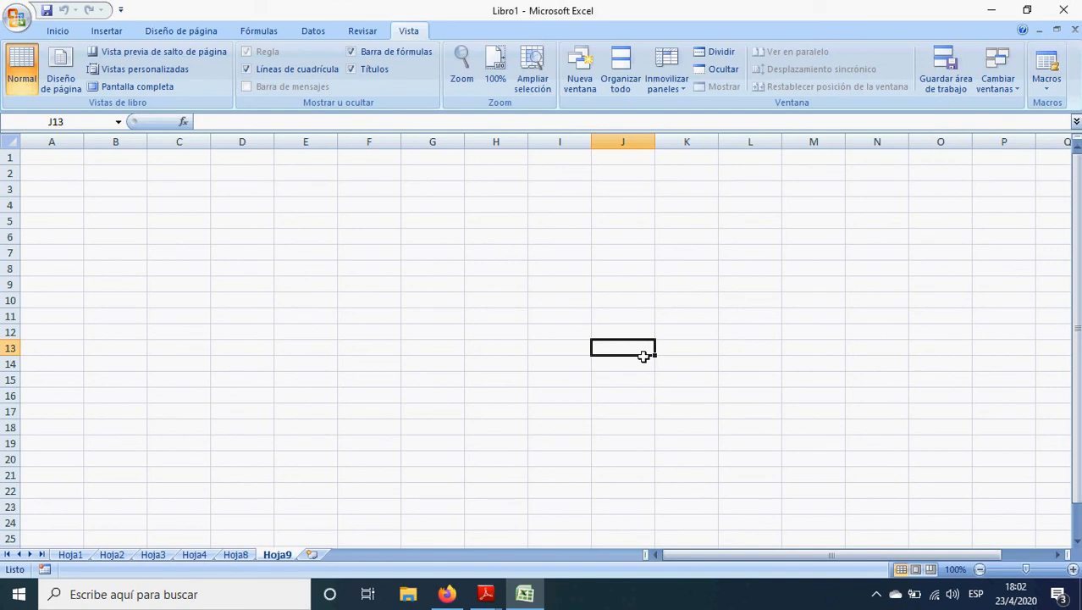
left_click(330, 293)
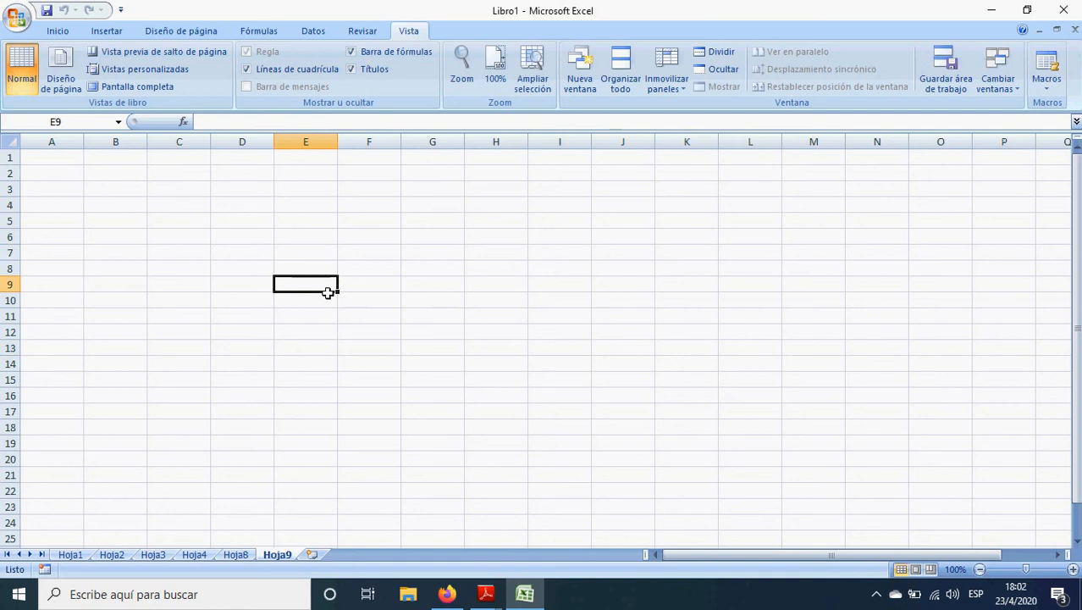
left_click(364, 336)
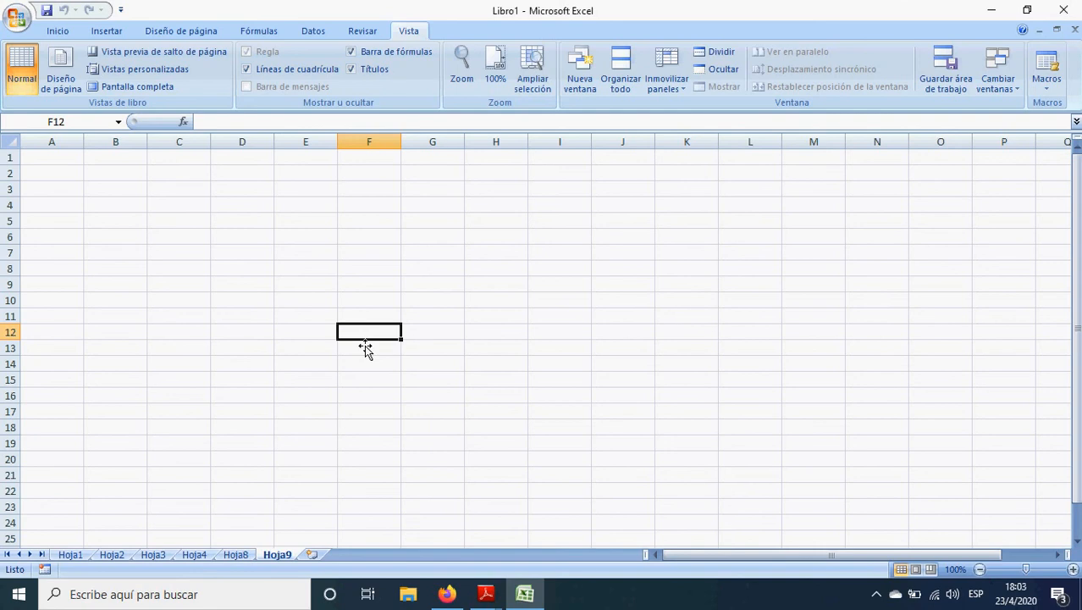
Step: Enable the option that shows the Programador tab on the ribbon in Excel's most frequent options
left_click(17, 17)
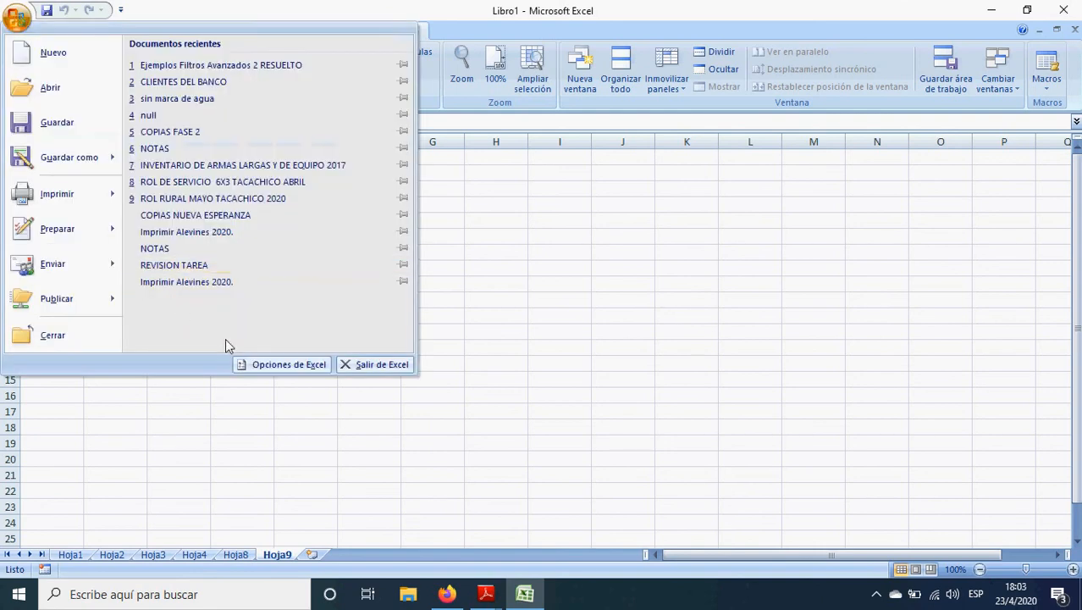
left_click(307, 372)
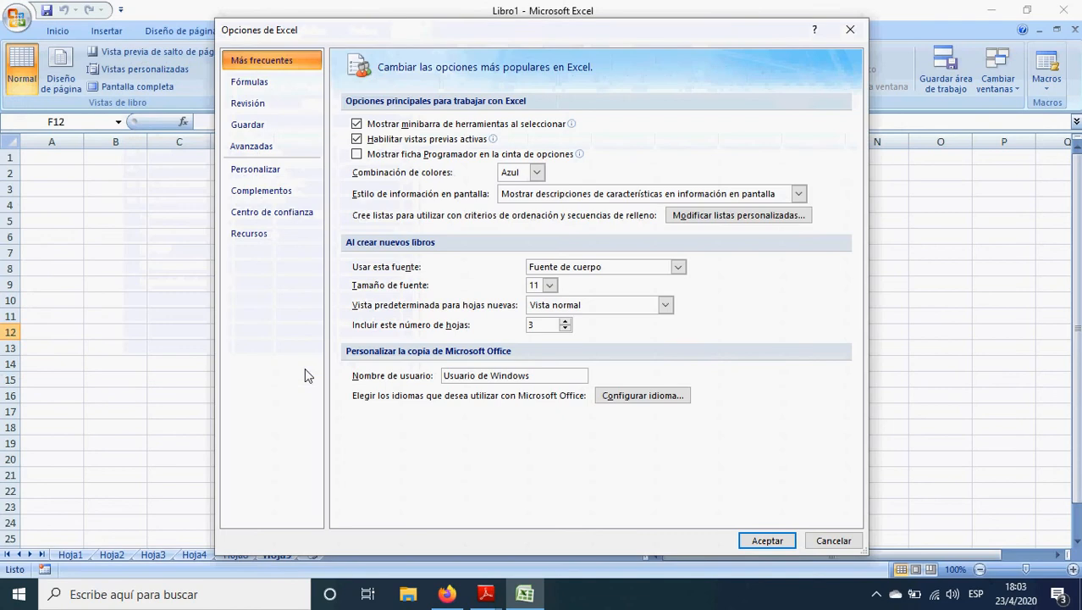
left_click(254, 78)
left_click(261, 67)
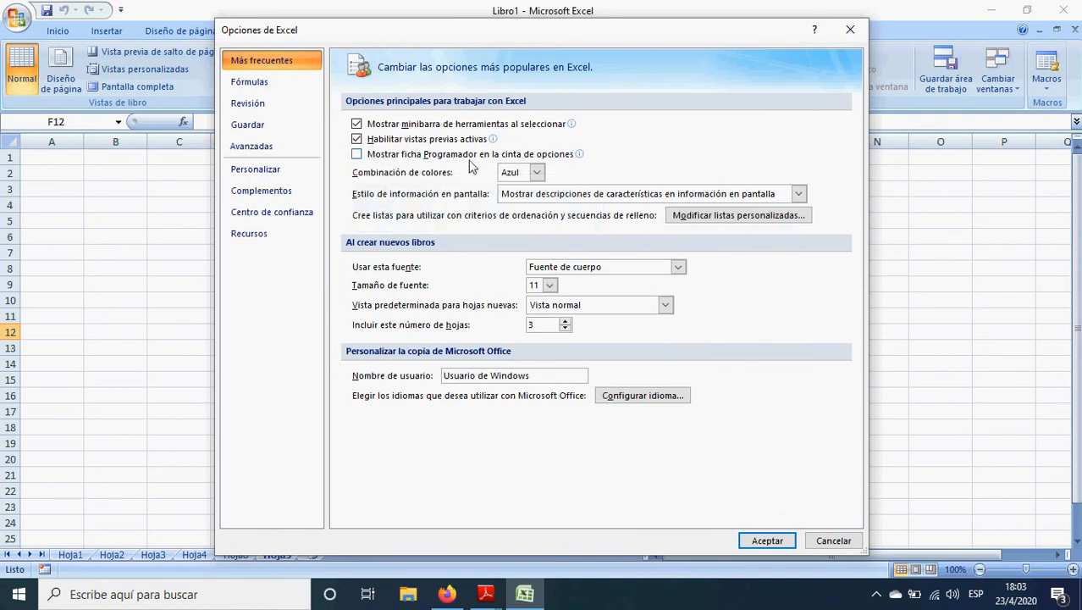
left_click(357, 156)
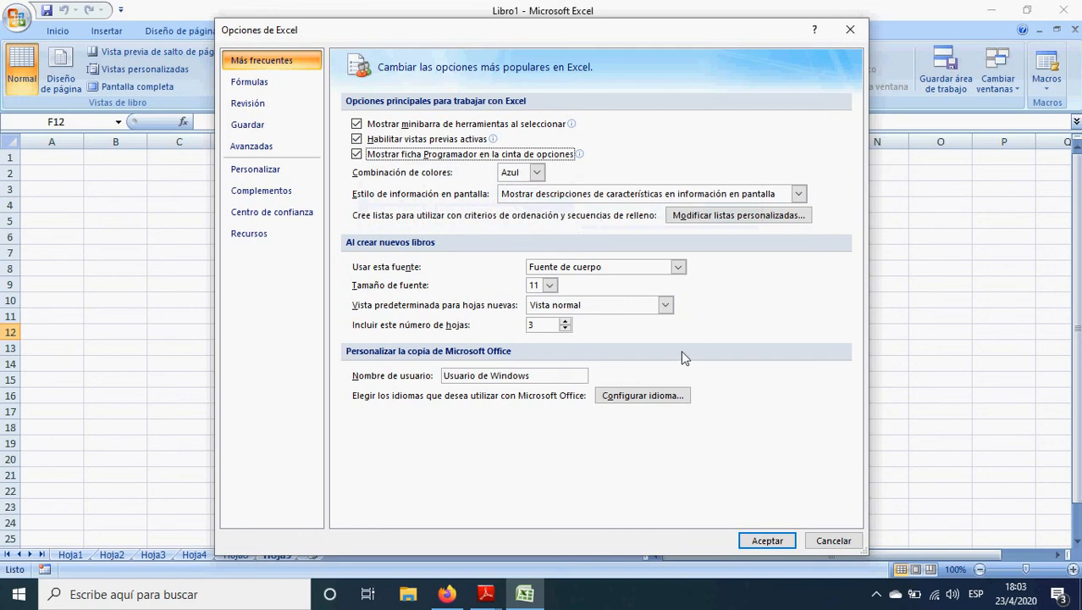
left_click(765, 540)
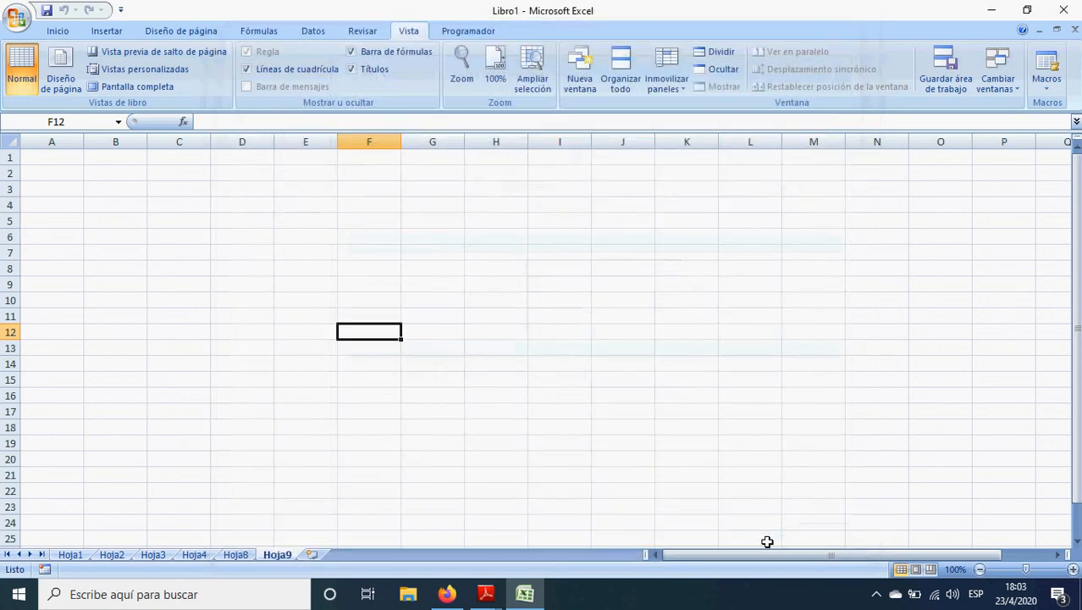
Step: Begin setting up a new macro recording from the developer tools and store the macro in Este libro
left_click(470, 32)
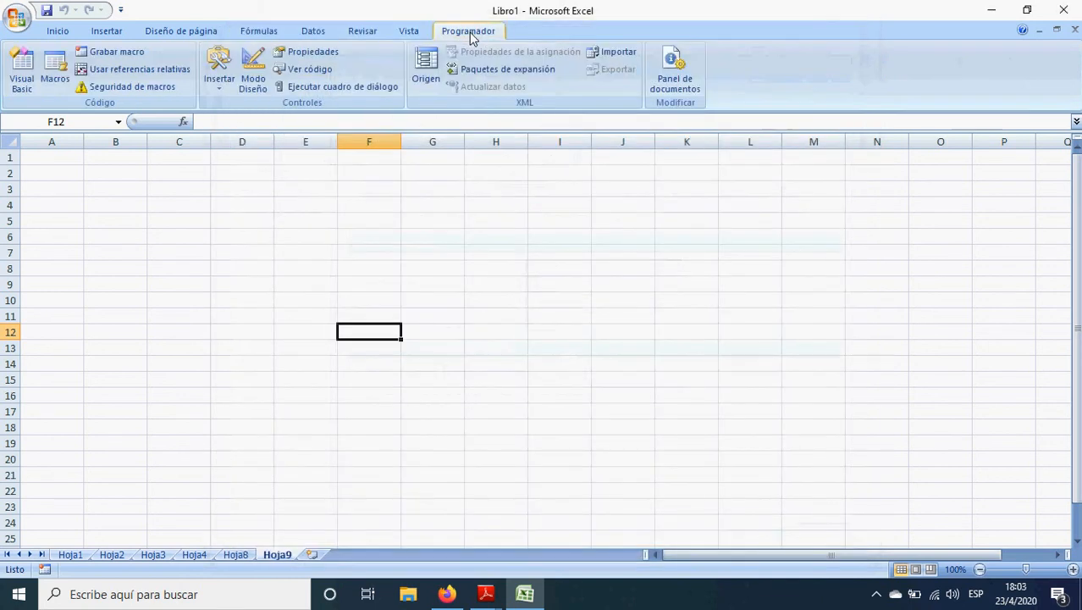
left_click(24, 89)
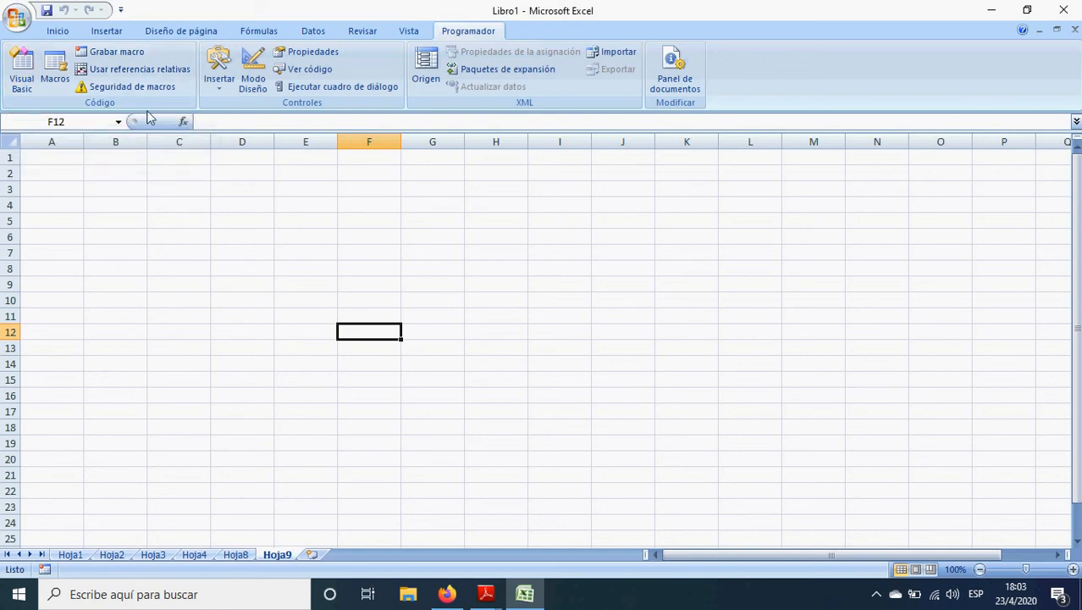
left_click(120, 61)
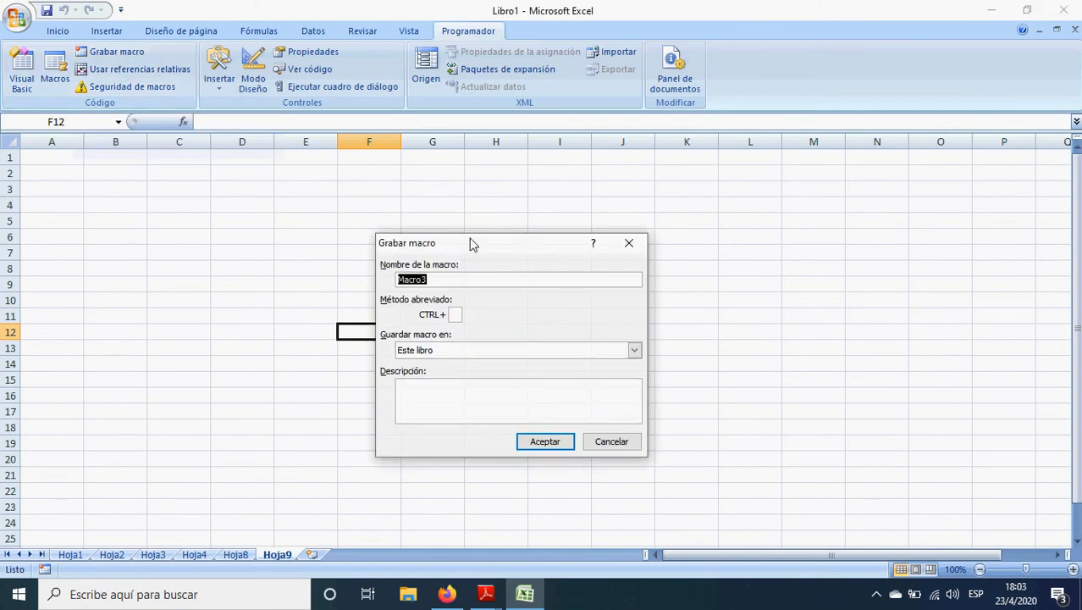
left_click_drag(472, 248, 485, 199)
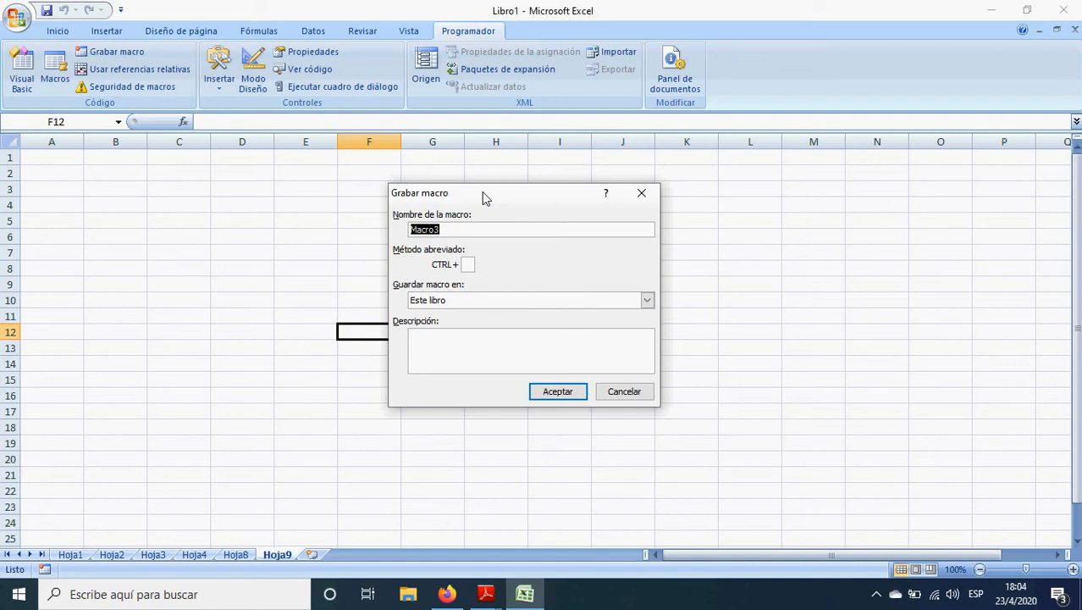
left_click(490, 302)
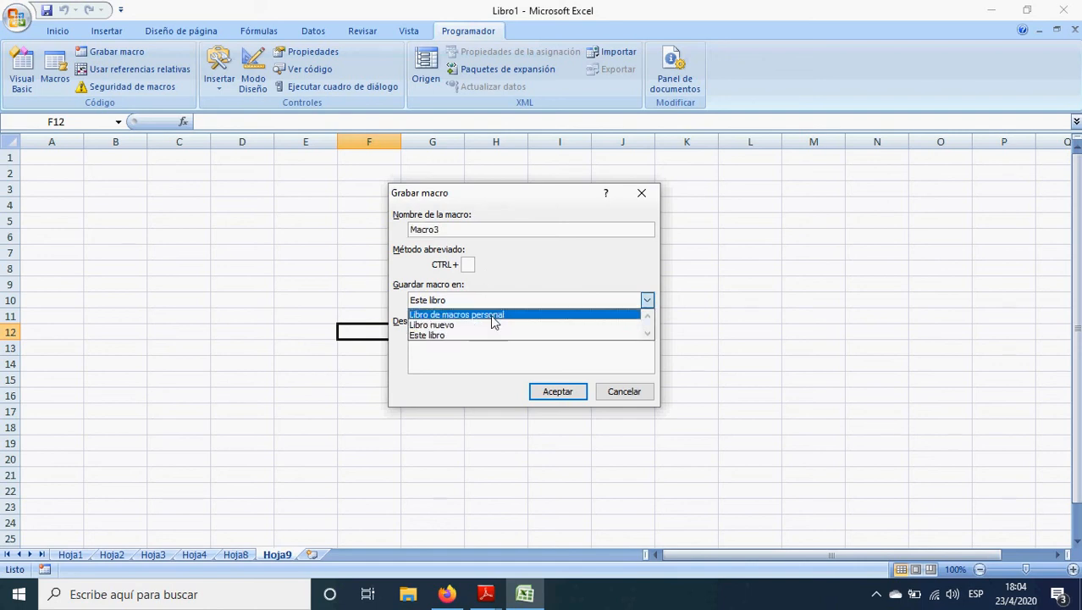
left_click(442, 335)
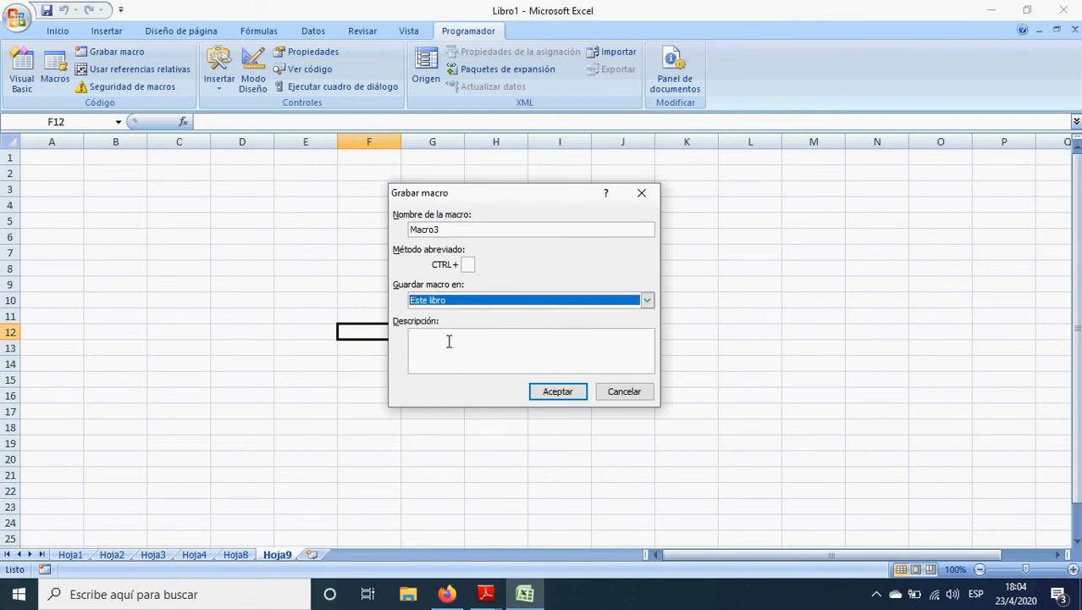
Step: Name the macro colores and start recording it
left_click(480, 239)
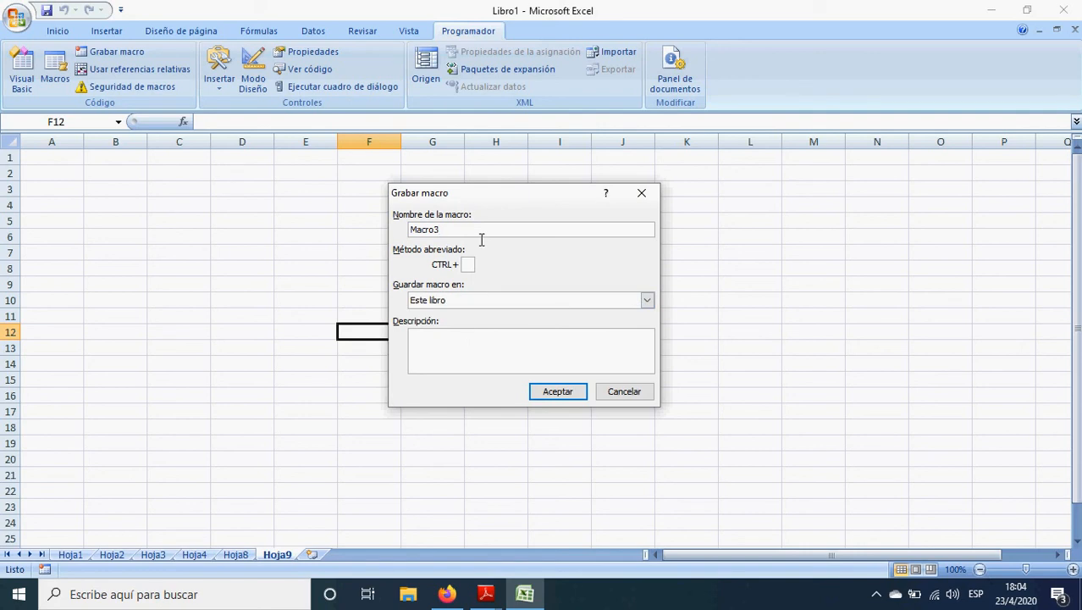
key("BackSpace")
key("BackSpace")
key("BackSpace")
key("BackSpace")
key("BackSpace")
key("BackSpace")
type("colores")
left_click(551, 393)
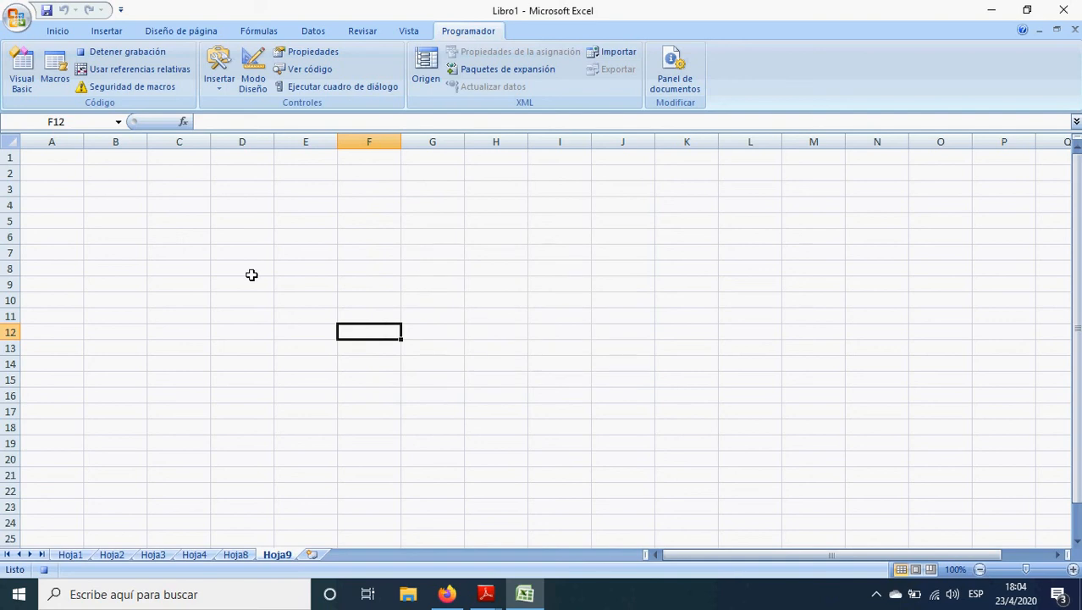
Step: Fill the range A1:A13 with a blue theme color
left_click_drag(74, 161, 51, 354)
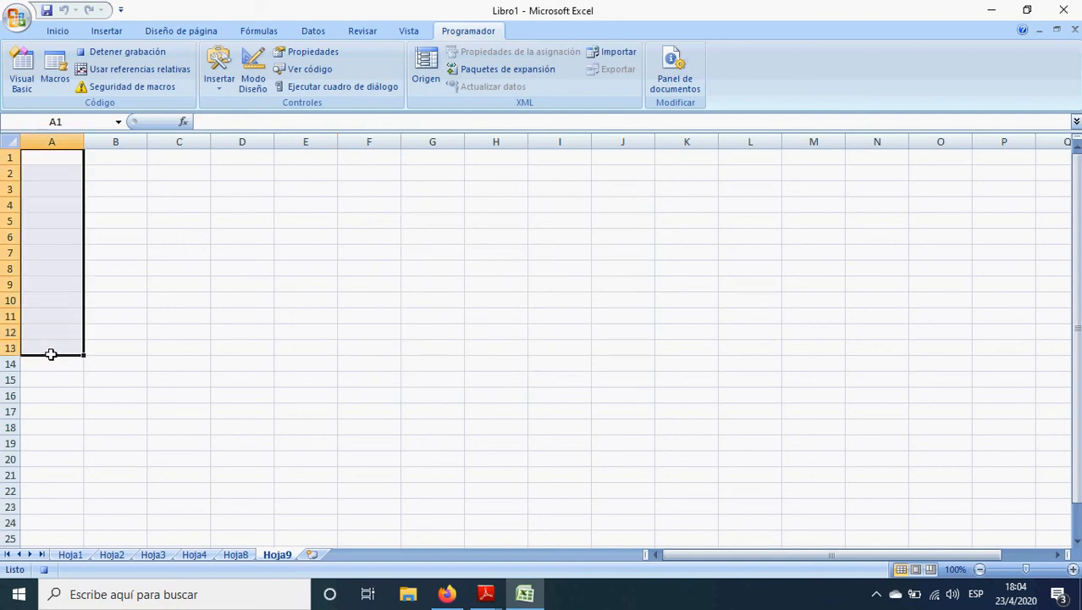
left_click(59, 32)
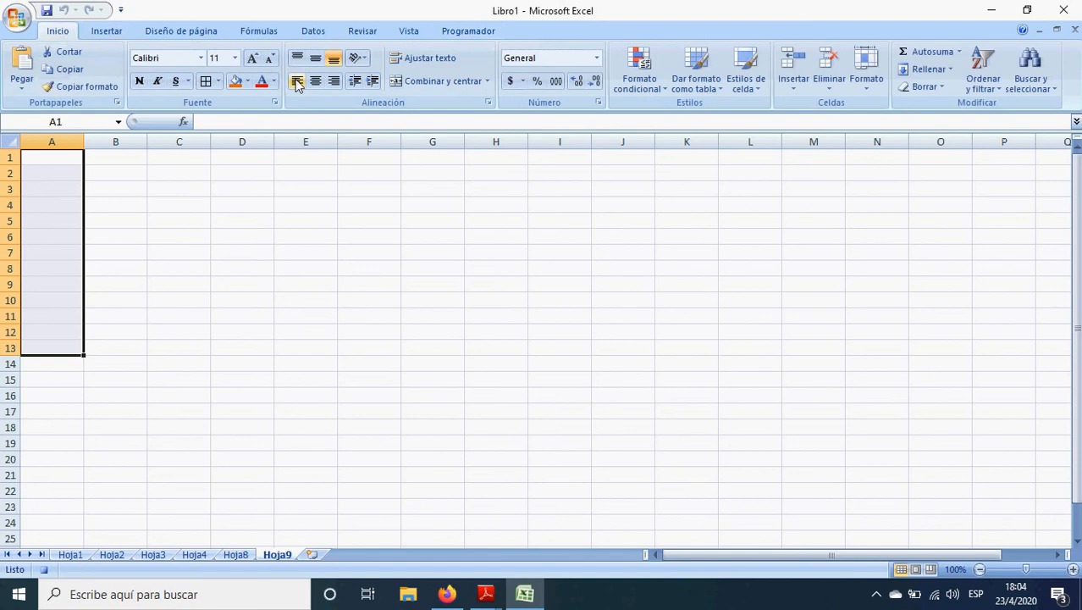
left_click(247, 81)
left_click(275, 150)
Step: Fill the range B1:B13 with the red theme color
left_click_drag(135, 159, 116, 350)
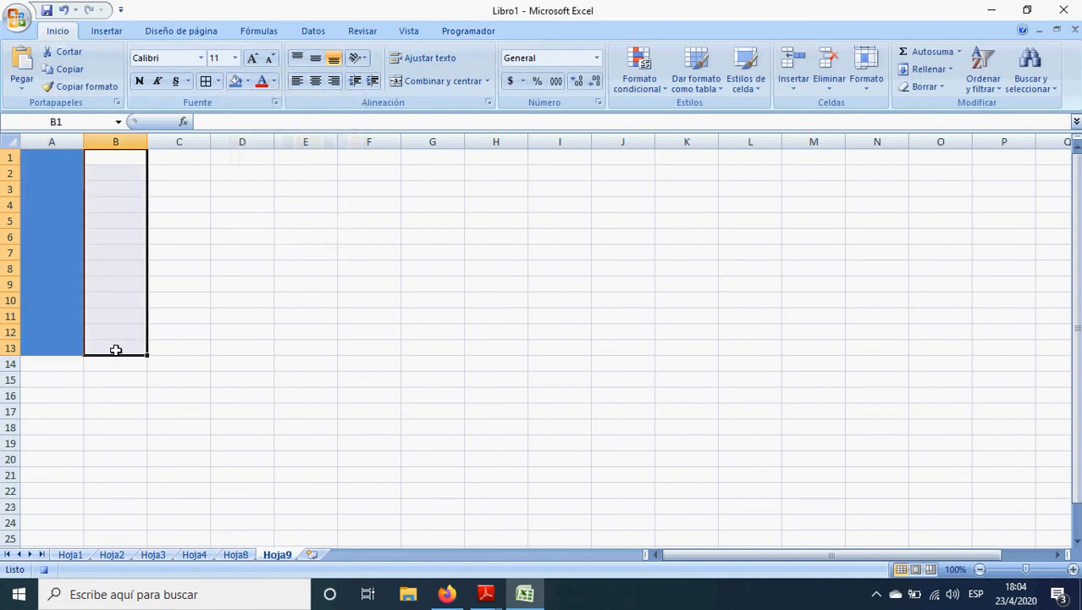
left_click(250, 83)
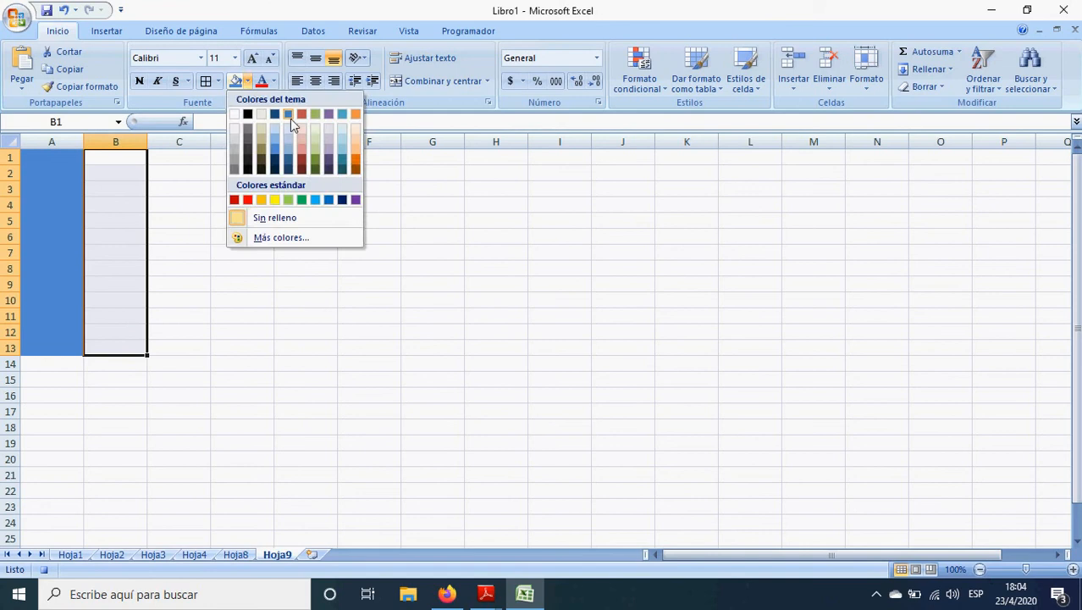
left_click(301, 113)
Step: Fill the range C1:C13 with a dark purple theme color
left_click_drag(199, 157, 180, 352)
left_click(249, 82)
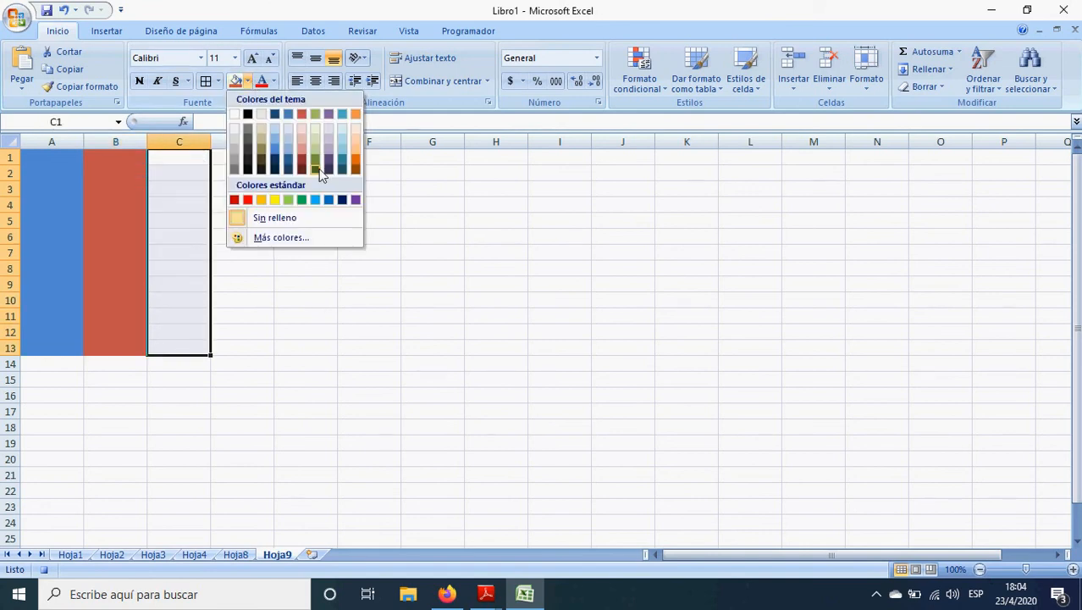
left_click(329, 159)
Step: Select cell F6 and stop recording the macro
left_click(362, 237)
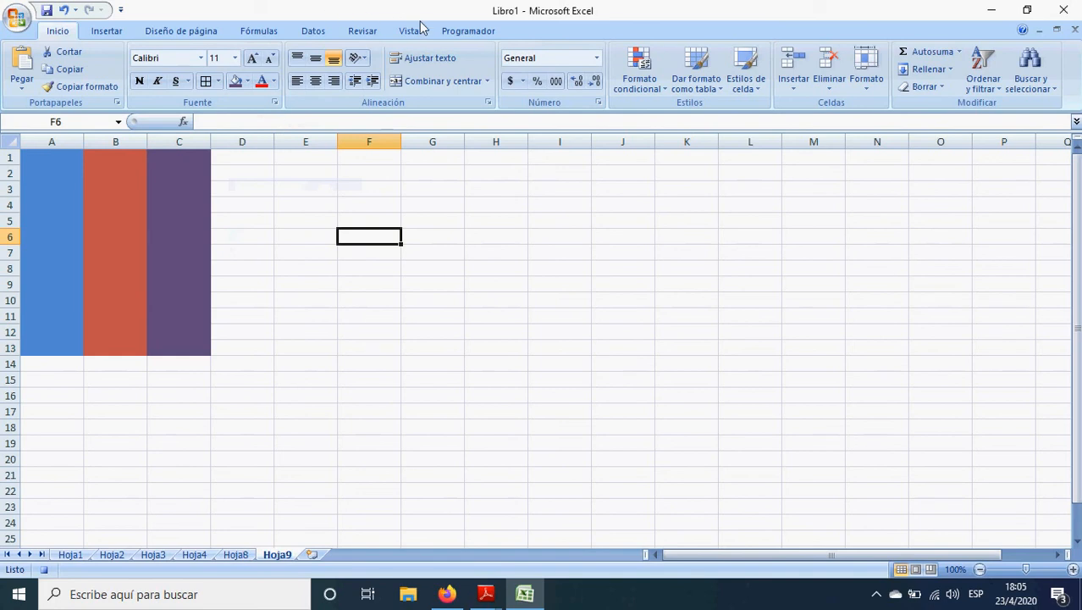
left_click(442, 32)
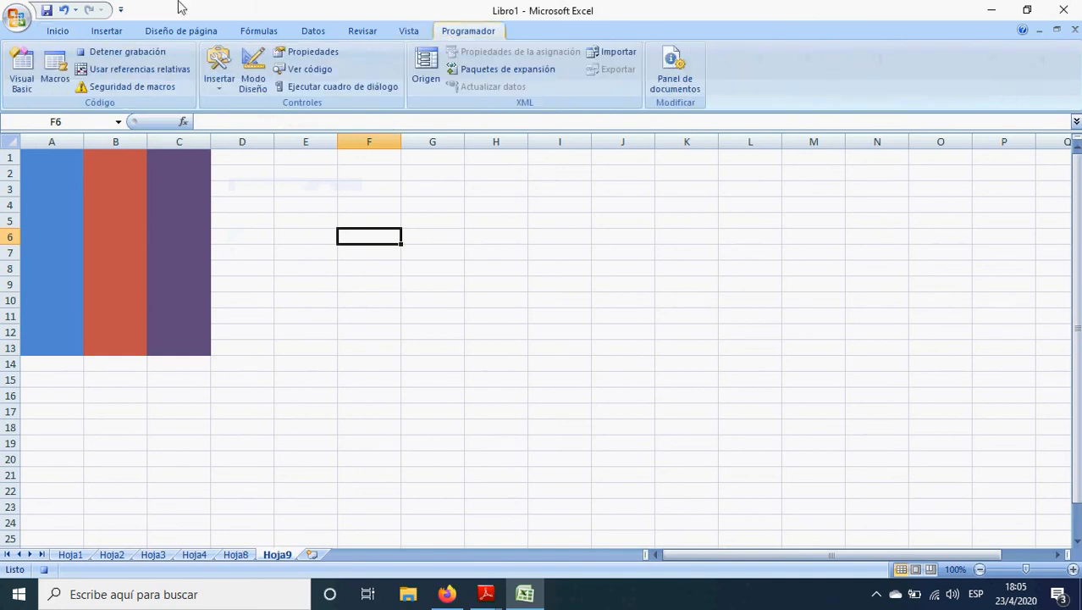
left_click(110, 52)
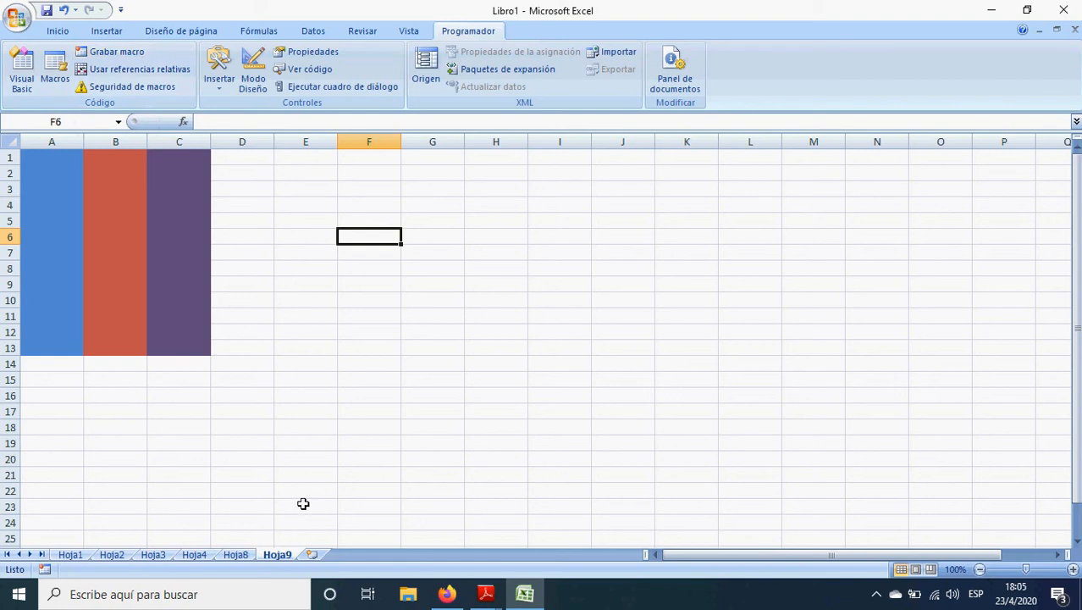
Step: Run the colores macro on a newly added worksheet and compare that sheet with Hoja9
left_click(311, 555)
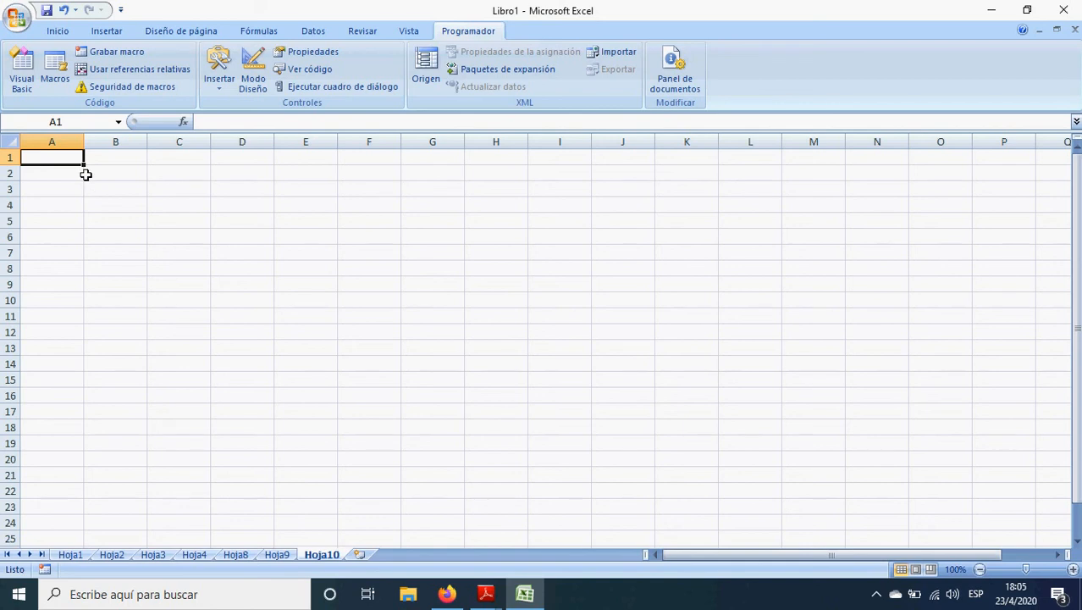
left_click(54, 67)
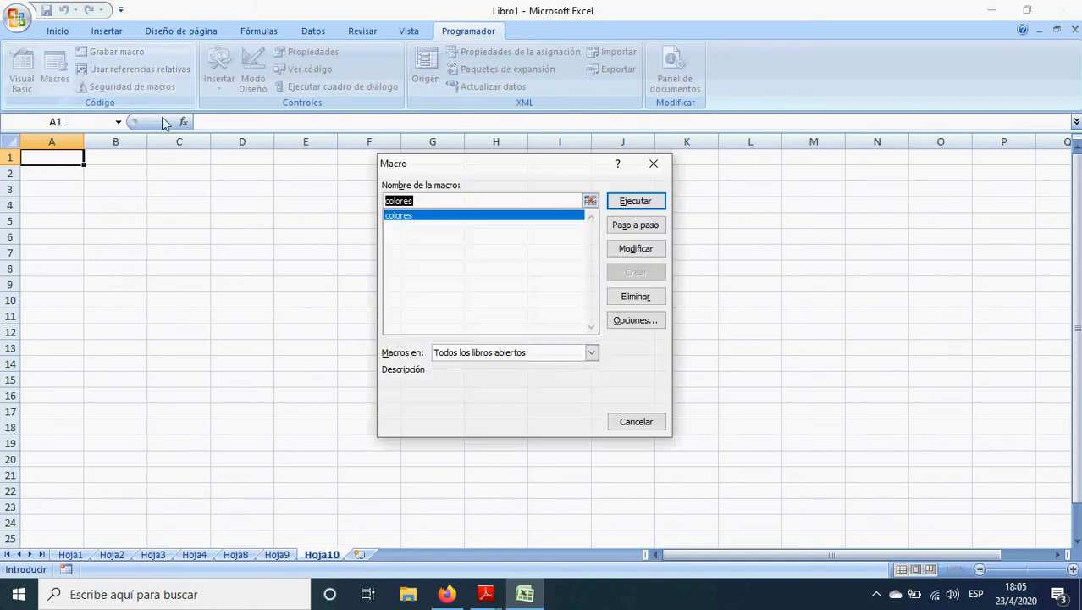
left_click(416, 218)
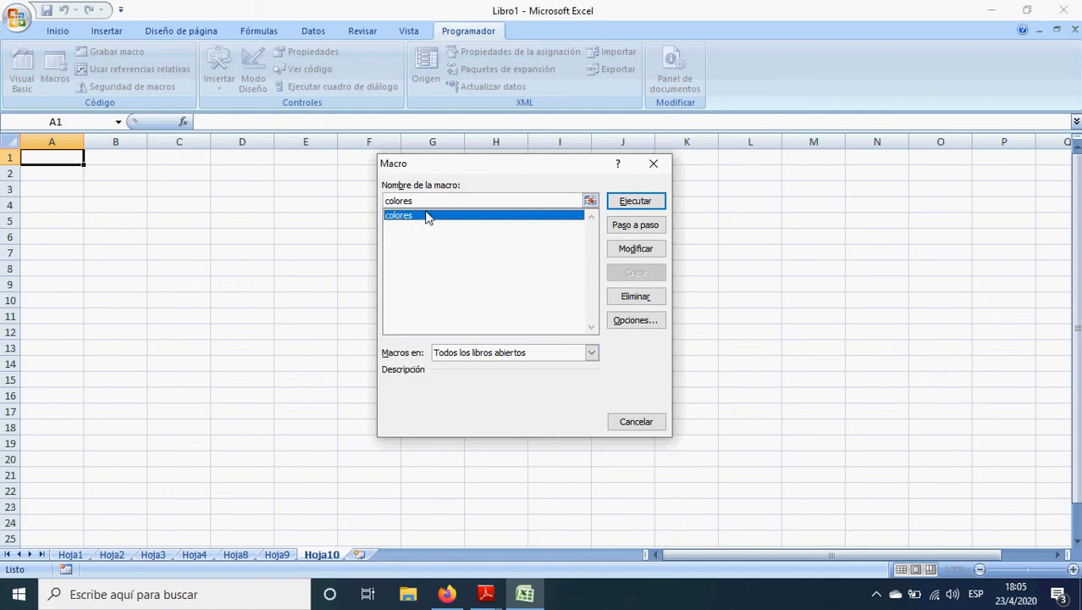
left_click(619, 204)
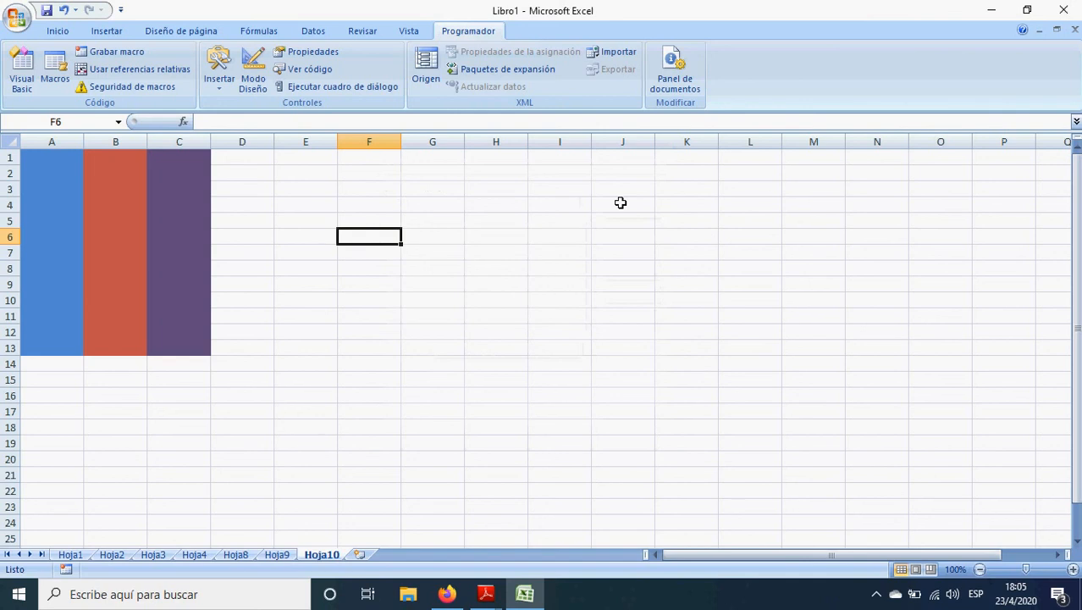
left_click(279, 555)
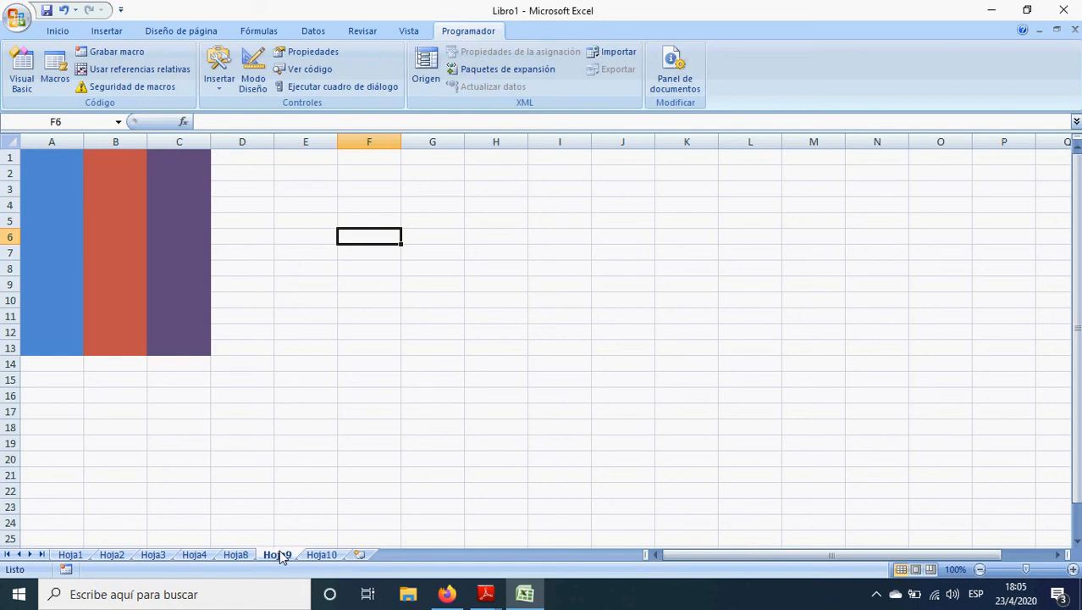
left_click(322, 556)
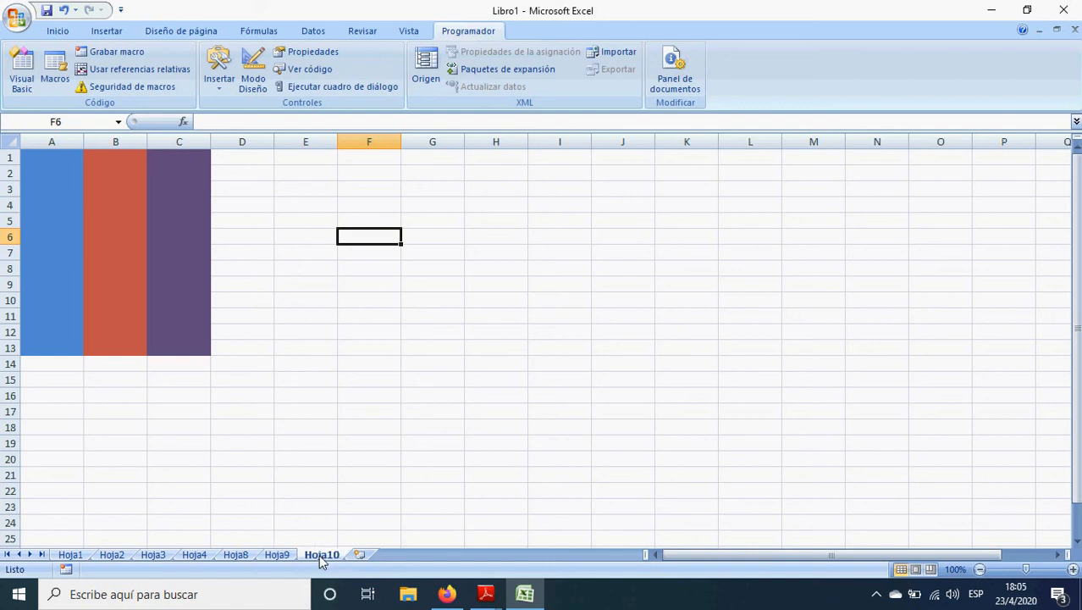
Step: Switch back and forth between Hoja9 and Hoja10 to compare the colored ranges on both sheets
left_click(286, 556)
left_click(313, 555)
left_click(288, 555)
left_click(318, 555)
left_click(287, 555)
left_click(288, 556)
left_click(310, 557)
left_click(286, 557)
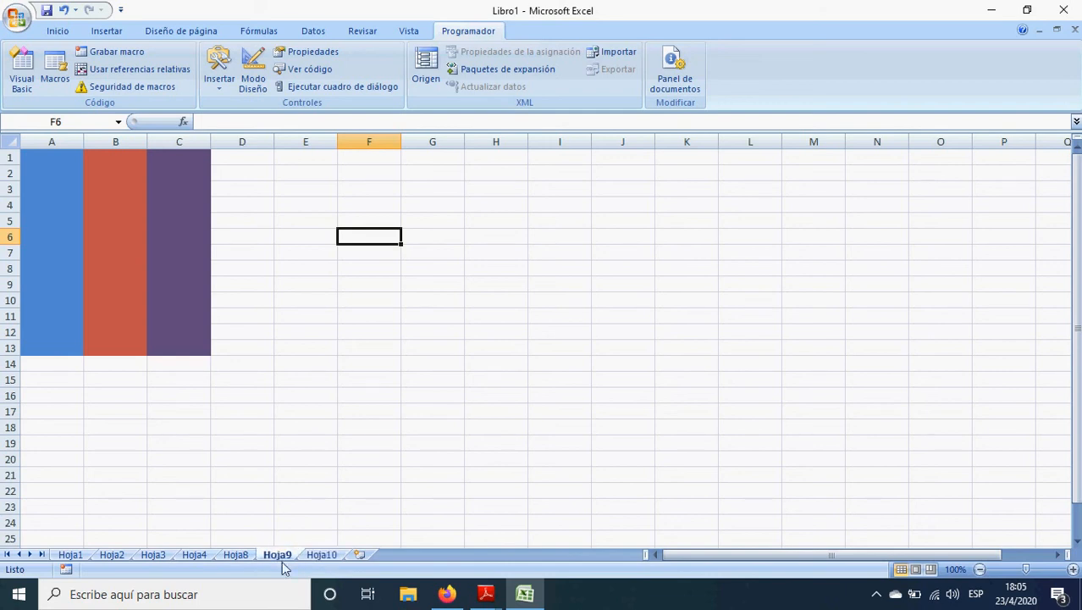
left_click(313, 556)
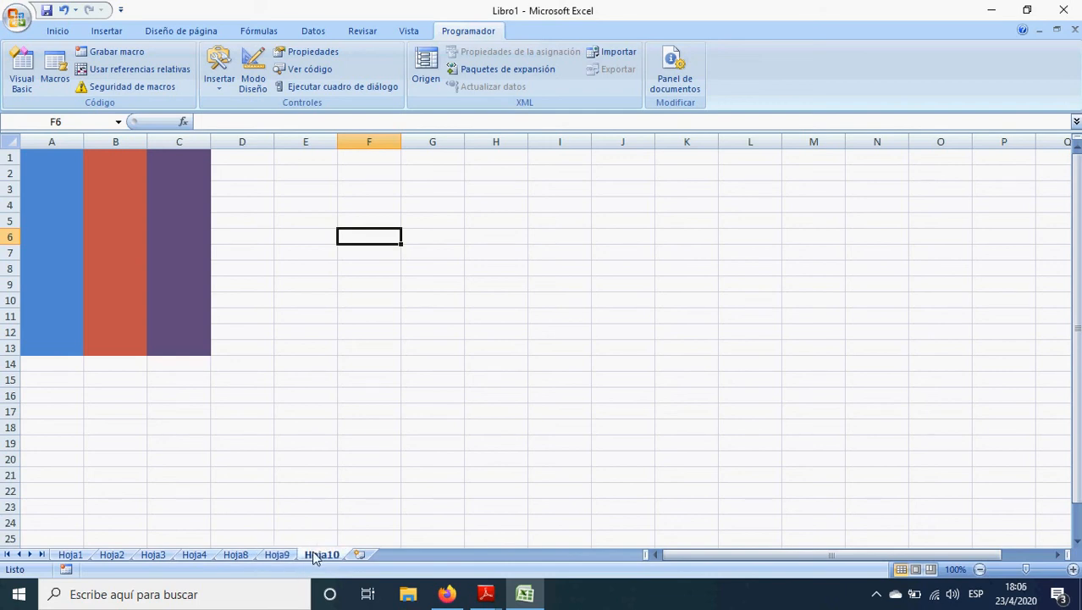
Step: Delete the worksheets Hoja10 and Hoja9
right_click(314, 556)
left_click(345, 405)
left_click(506, 339)
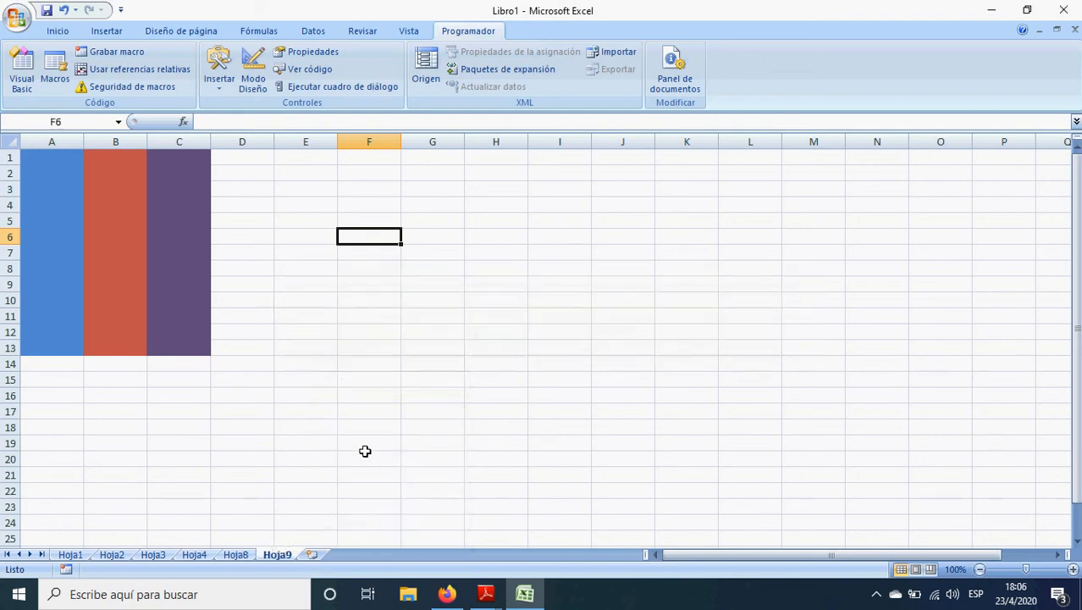
right_click(277, 555)
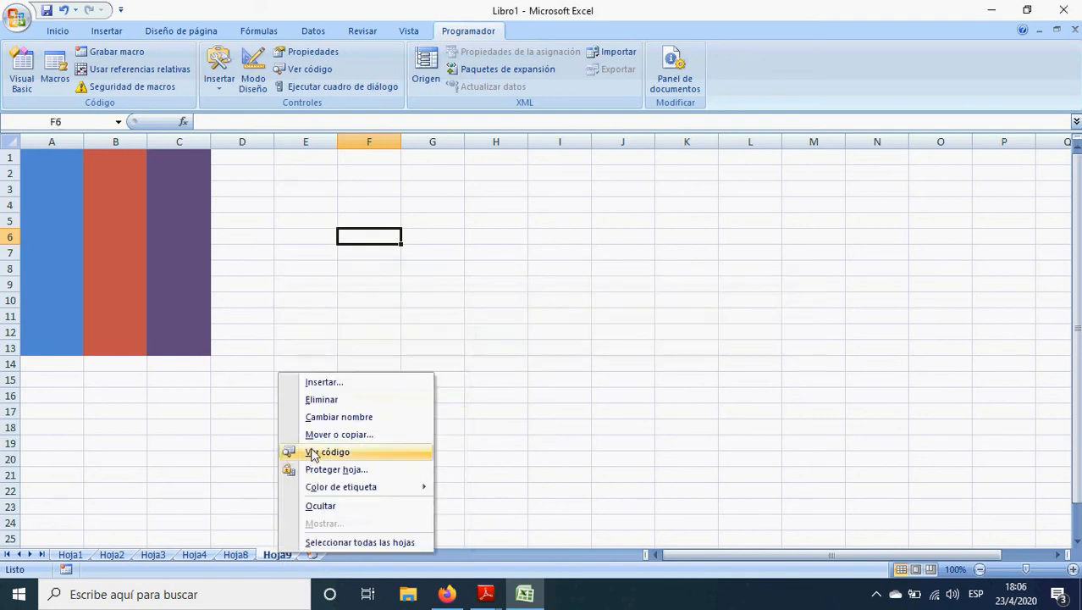
left_click(327, 402)
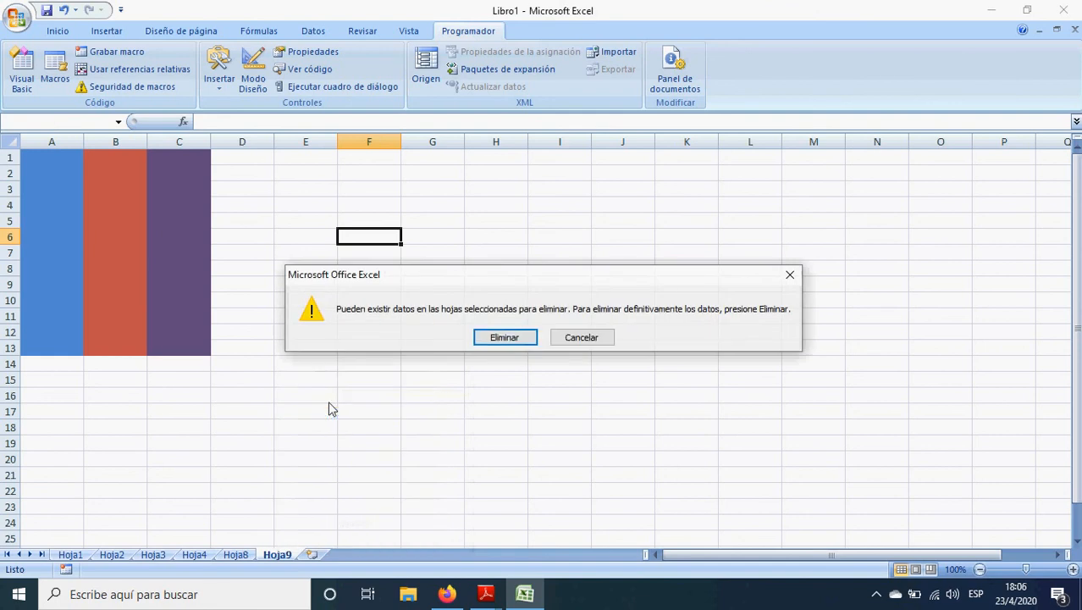
left_click(505, 338)
left_click(367, 378)
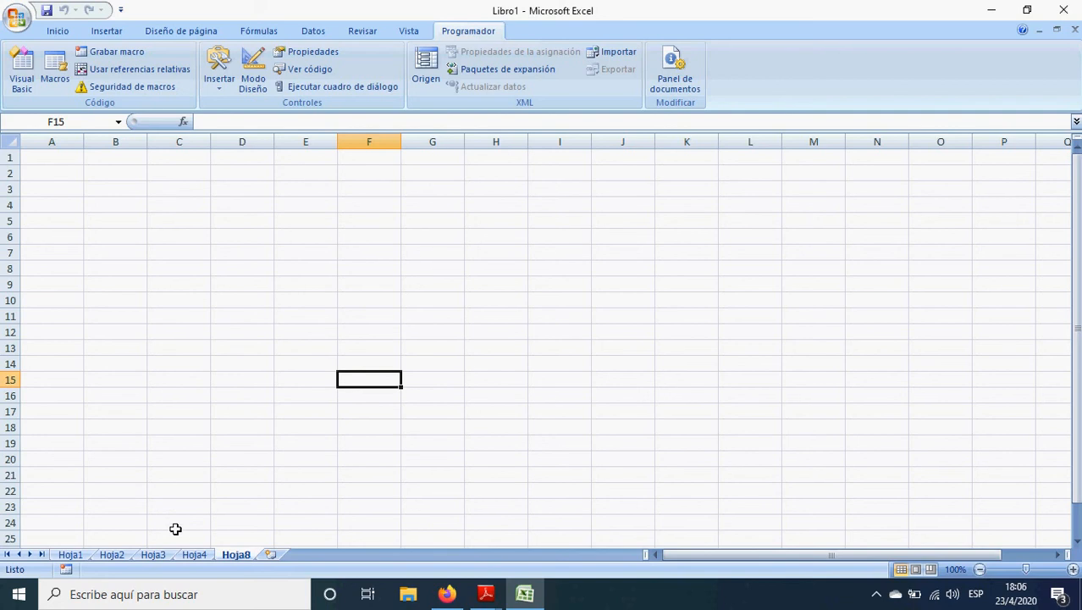
Step: Delete the worksheets Hoja1 and Hoja2, confirming the removal of their data
left_click(113, 555)
left_click(78, 555)
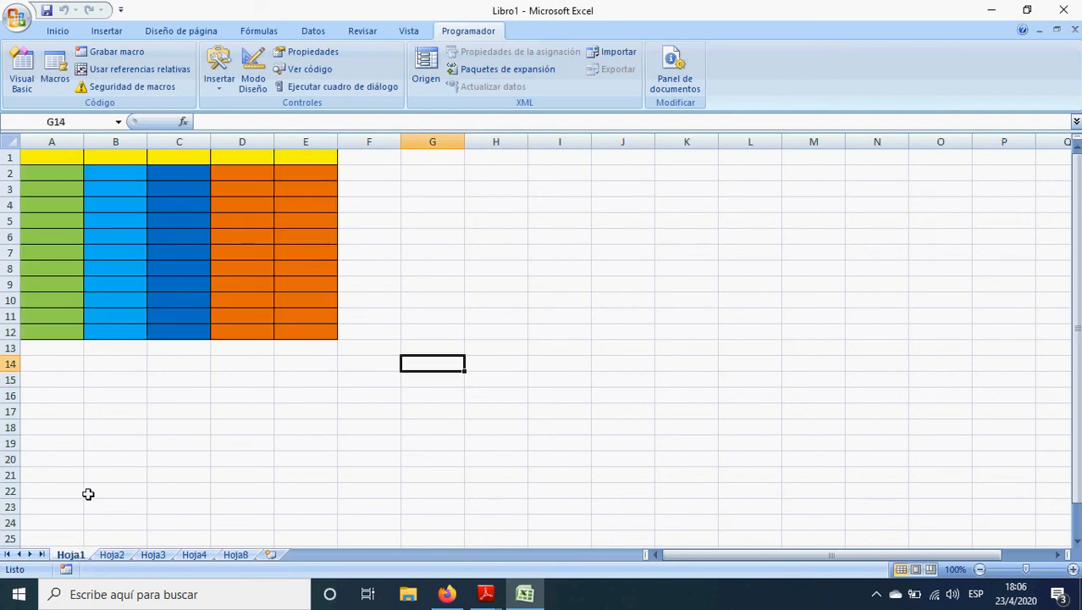
right_click(78, 553)
left_click(112, 401)
left_click(496, 341)
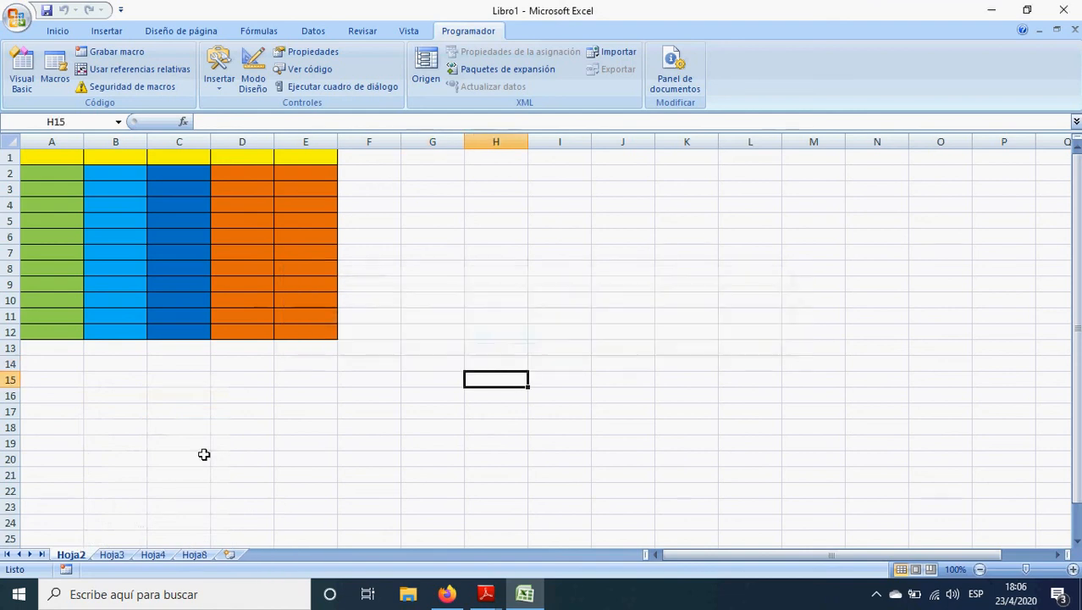
right_click(82, 559)
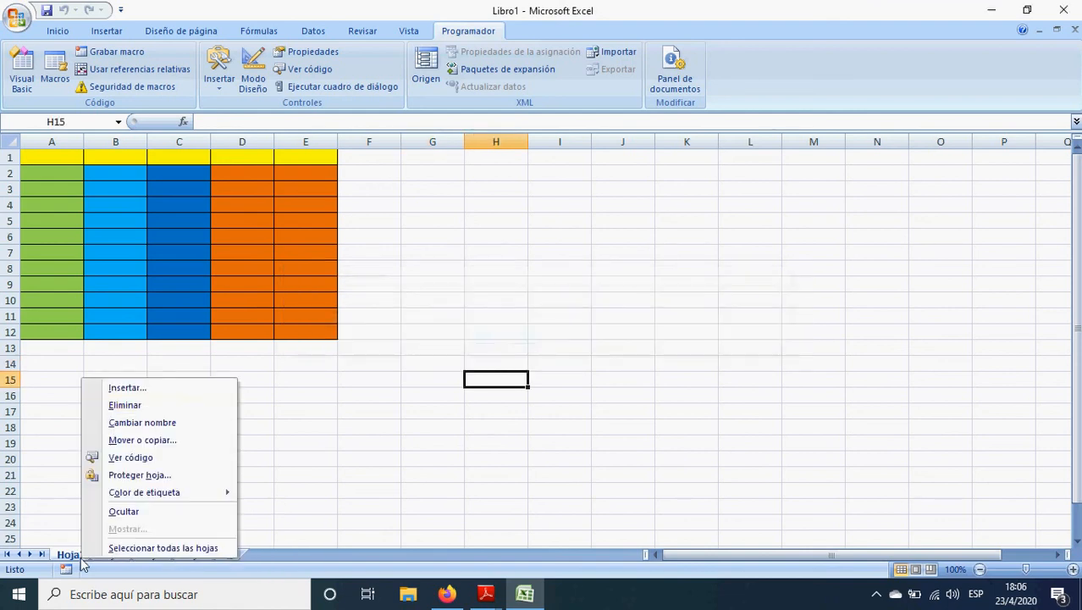
left_click(108, 406)
left_click(487, 341)
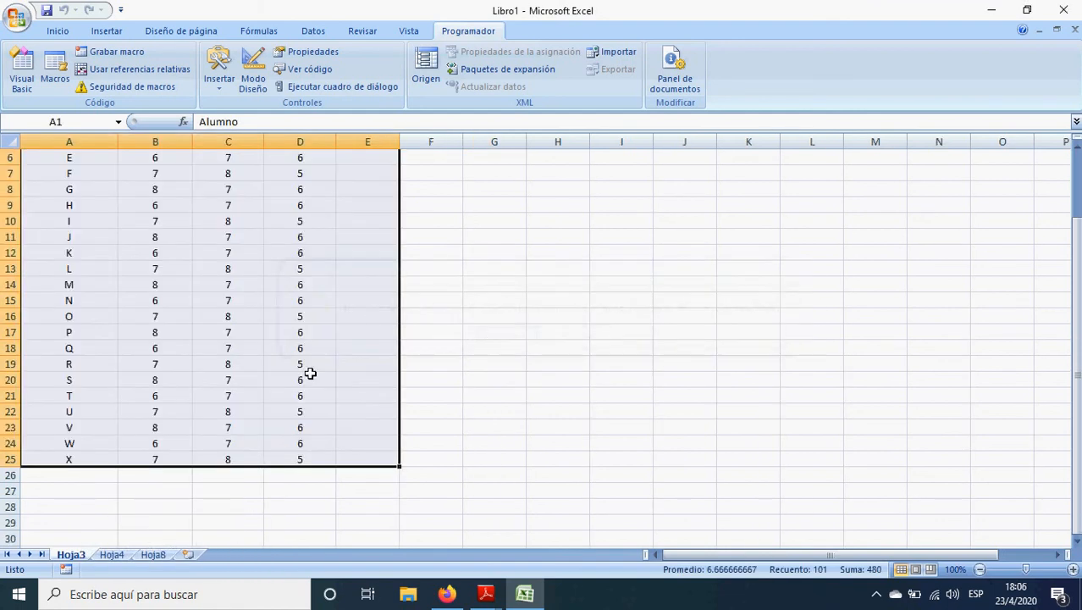
left_click(494, 379)
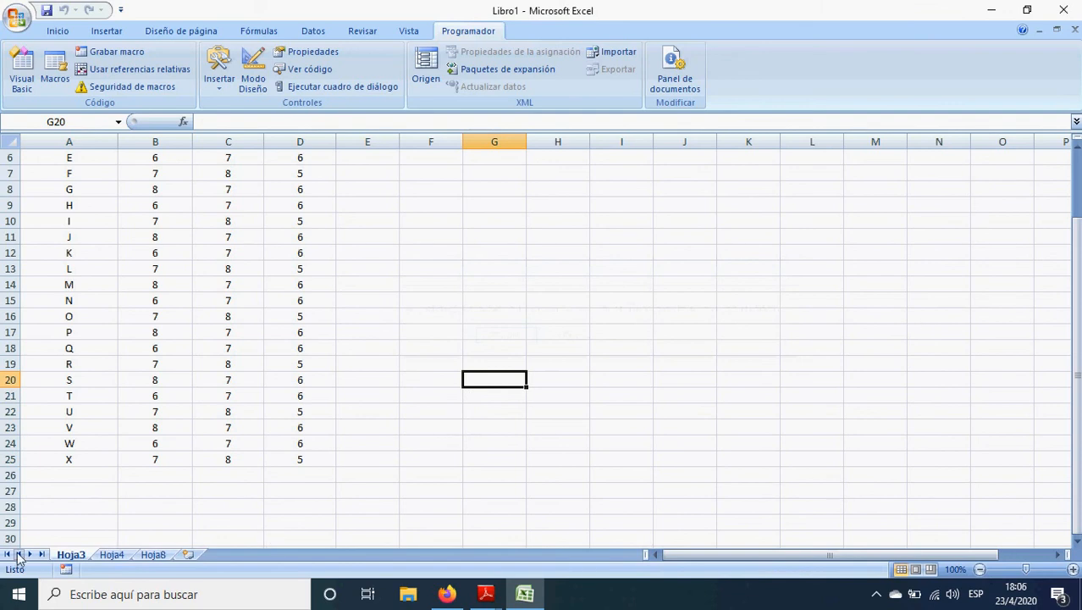
Step: On Hoja4, start recording a macro named promedio with the shortcut CTRL+w, stored in Este libro
left_click(117, 555)
left_click(358, 427)
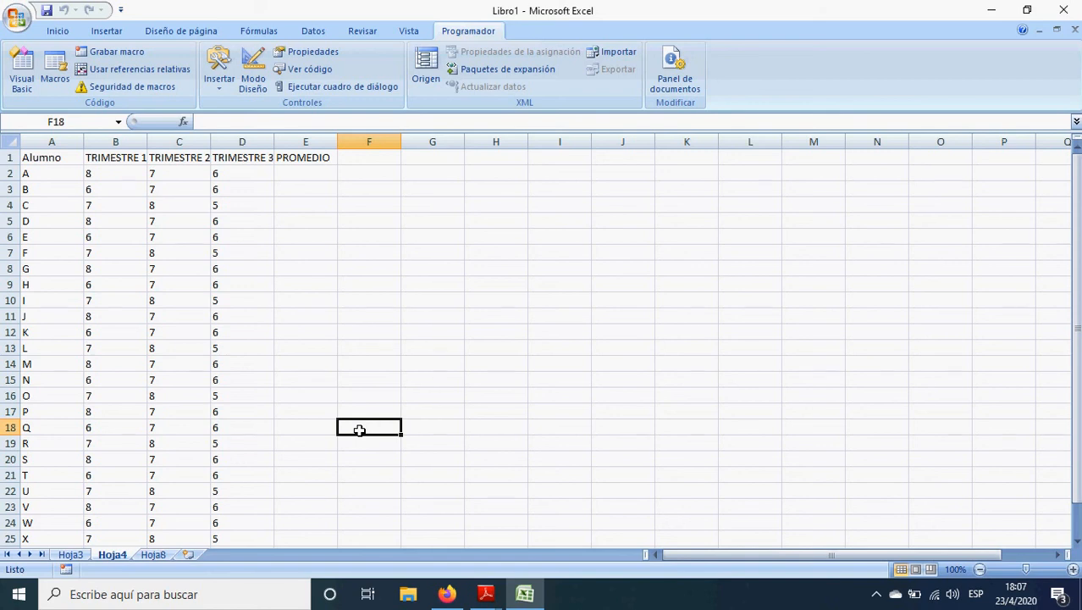
left_click(118, 54)
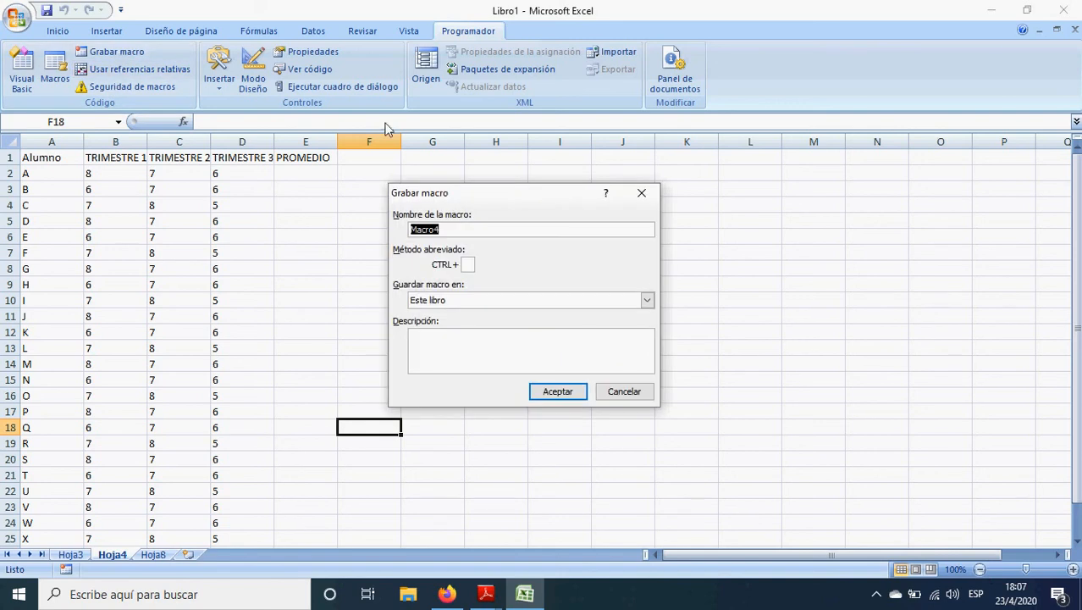
left_click(469, 235)
key("BackSpace")
key("BackSpace")
key("BackSpace")
key("BackSpace")
key("BackSpace")
key("BackSpace")
type("promedio")
left_click(474, 267)
type("w")
key("BackSpace")
type("p")
key("BackSpace")
type("w")
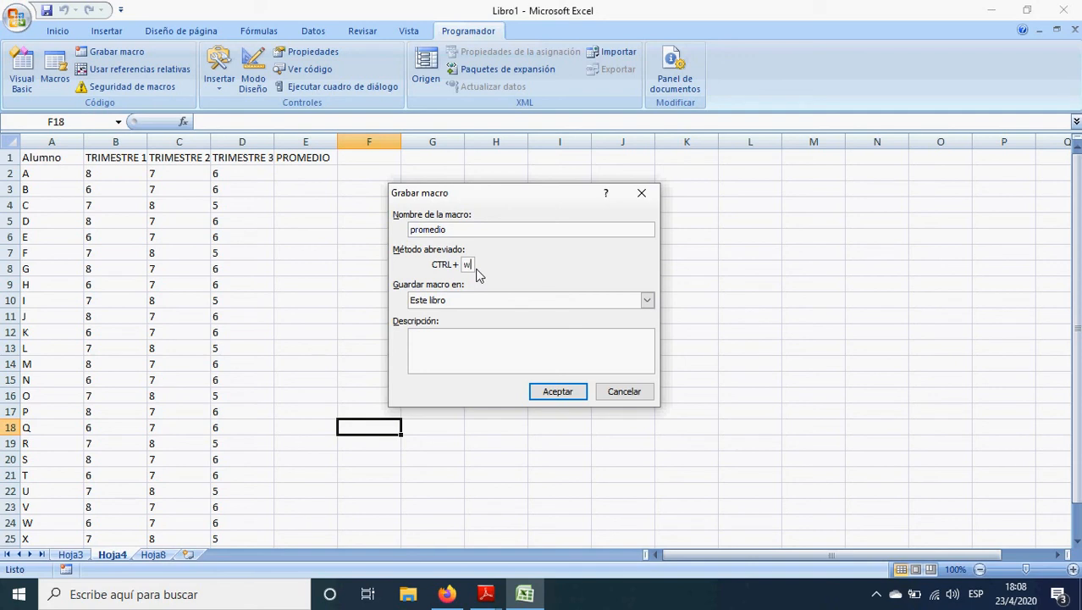
left_click(549, 392)
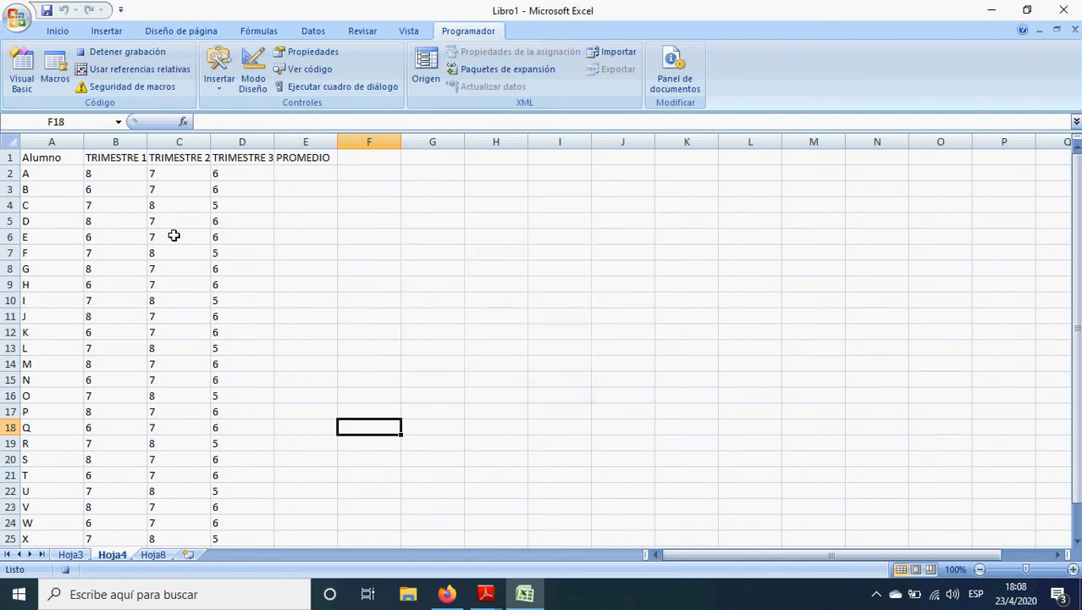
Step: Fill the header row A1:E1 with a light gray theme color and center its text
left_click_drag(77, 161, 288, 161)
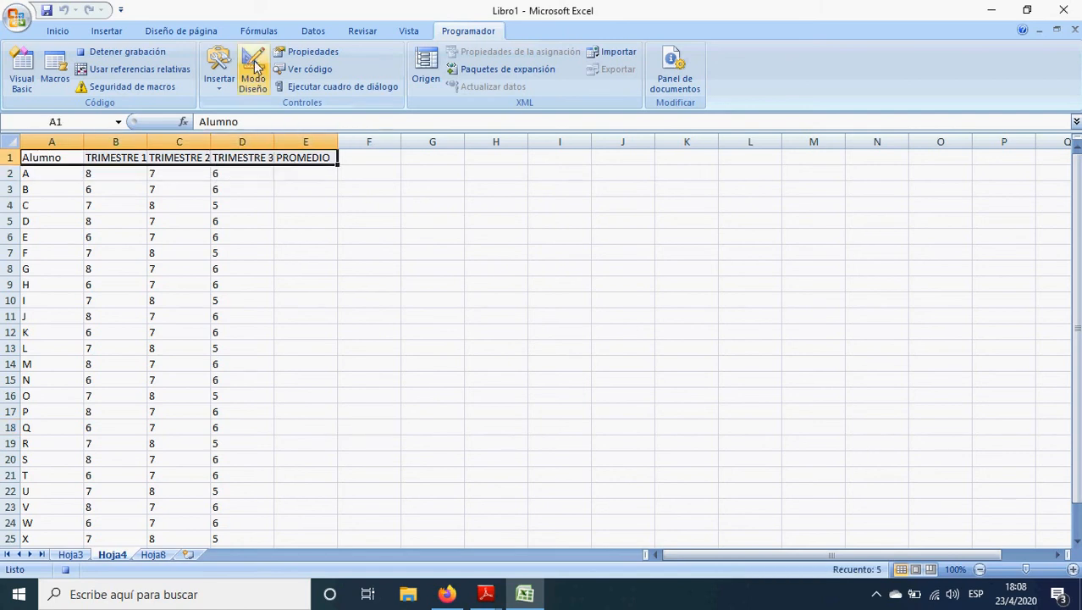
left_click(58, 31)
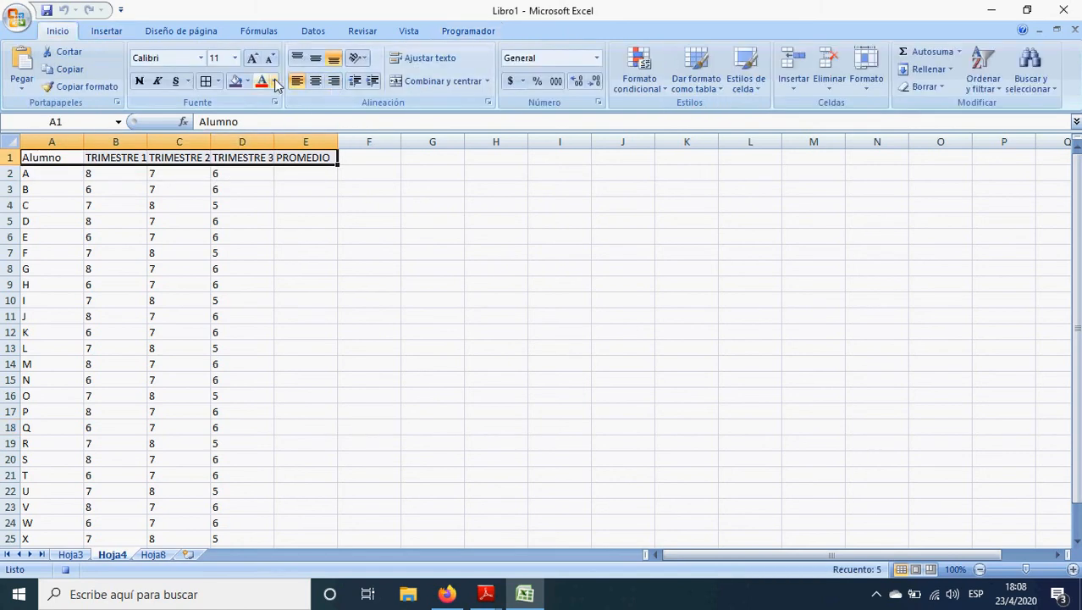
left_click(246, 81)
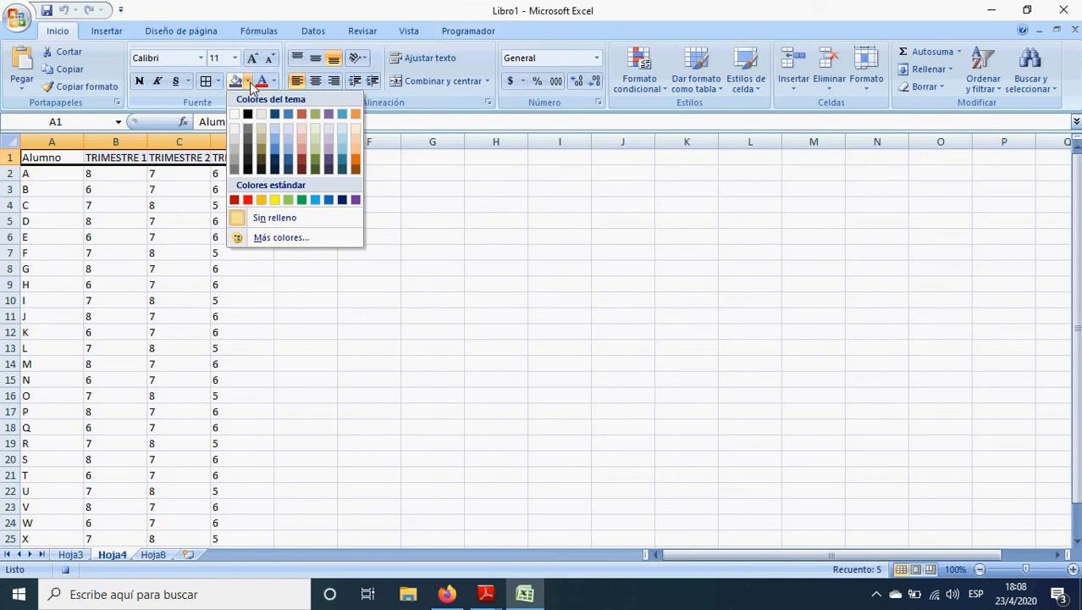
left_click(237, 138)
left_click(312, 86)
left_click(353, 302)
Step: Center the contents of the range A2:E25
left_click_drag(77, 178, 304, 498)
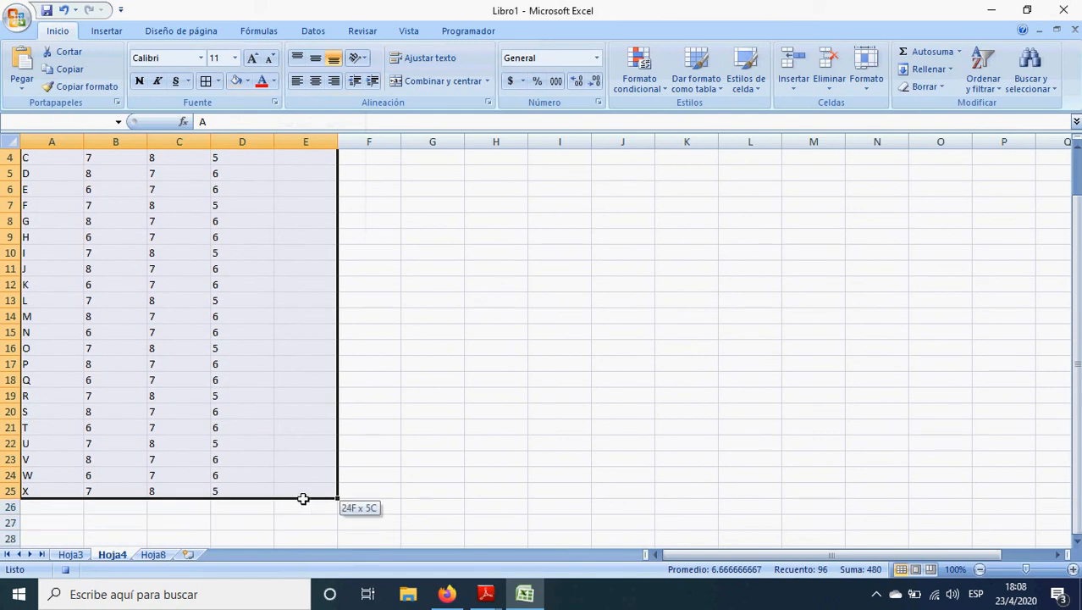
left_click(315, 80)
scroll(425, 300, "up", 1)
left_click(432, 299)
Step: Apply borders to all cells in A1:E25 and widen the PROMEDIO column
left_click_drag(71, 159, 294, 495)
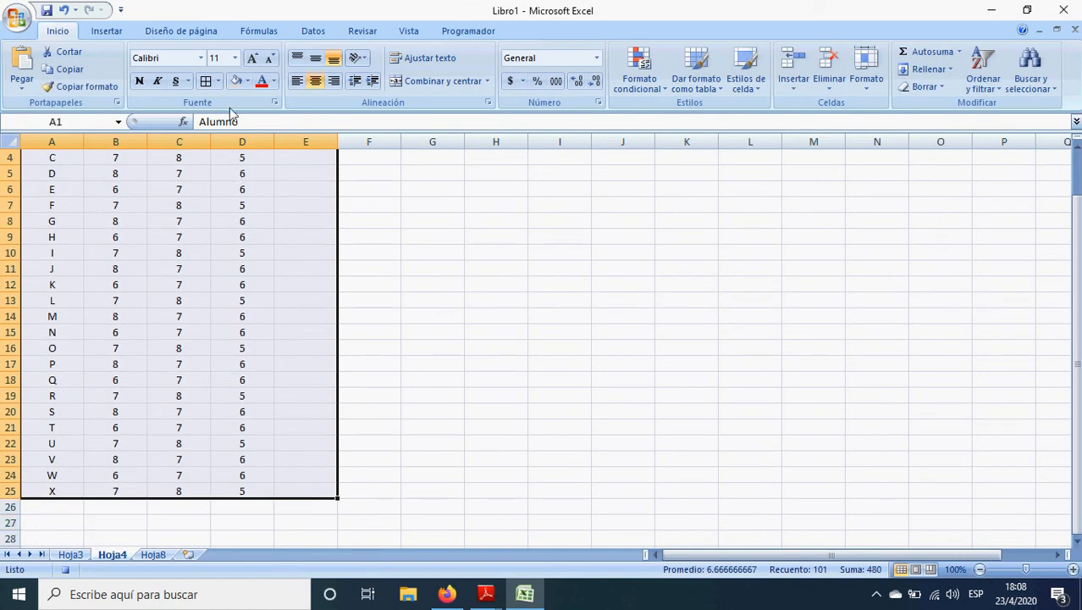
left_click(206, 80)
scroll(544, 294, "up", 1)
left_click(546, 286)
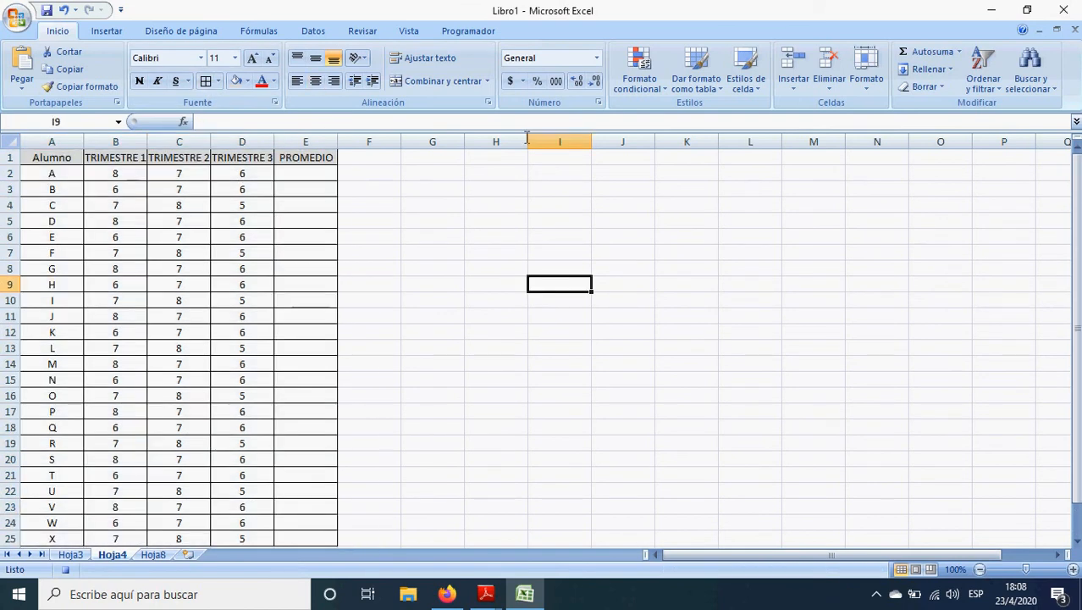
left_click_drag(338, 143, 368, 141)
Step: Enter the formula =promedio(B2:D2) in E2 and copy it down to E25
left_click(329, 175)
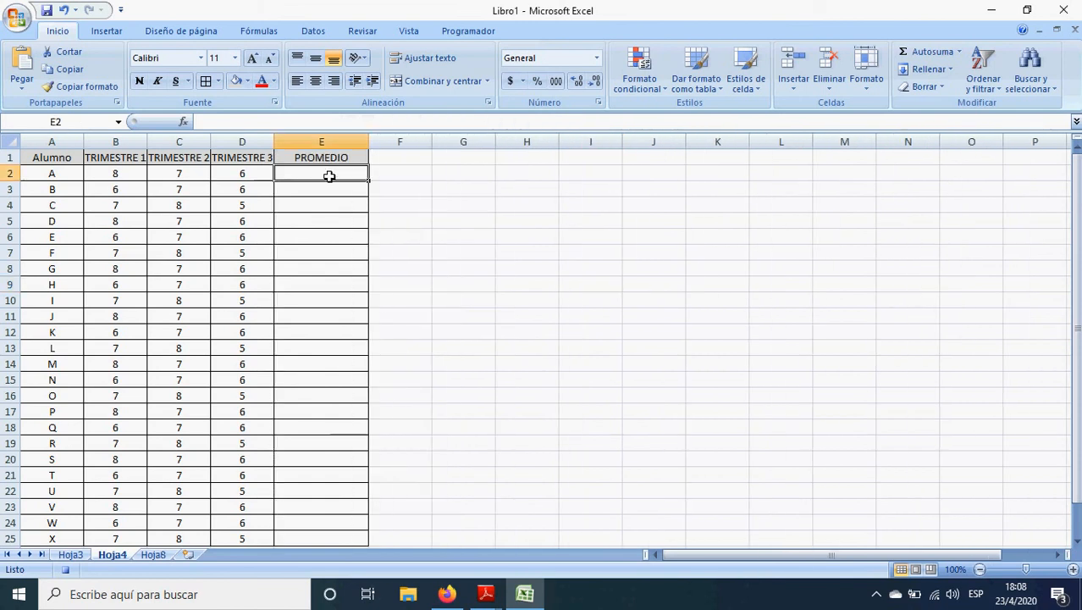
type("=promedio")
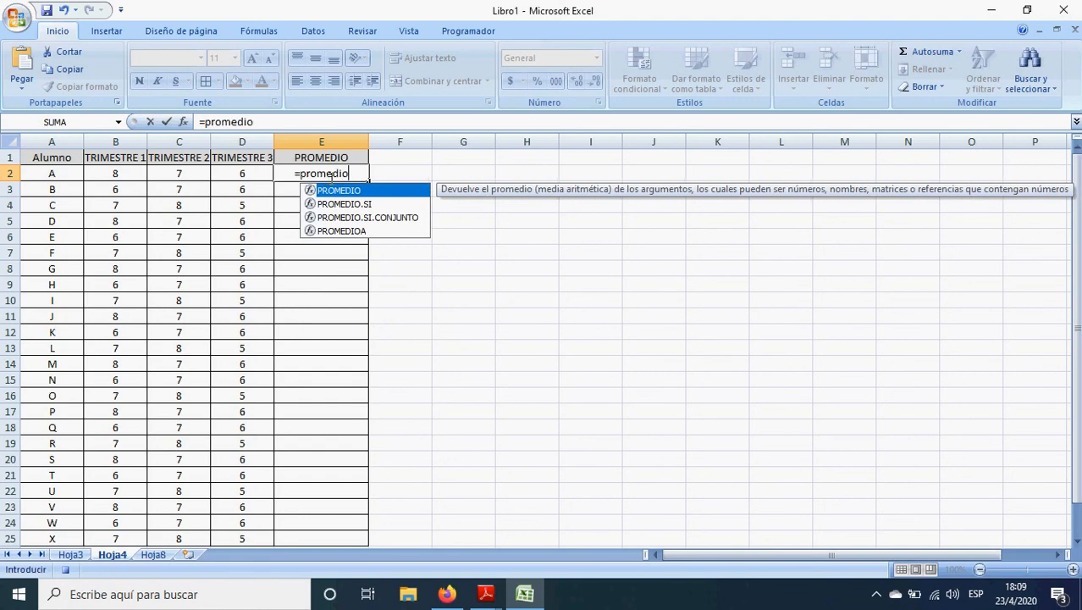
type("(")
left_click(135, 178)
left_click_drag(136, 181, 218, 176)
type(")")
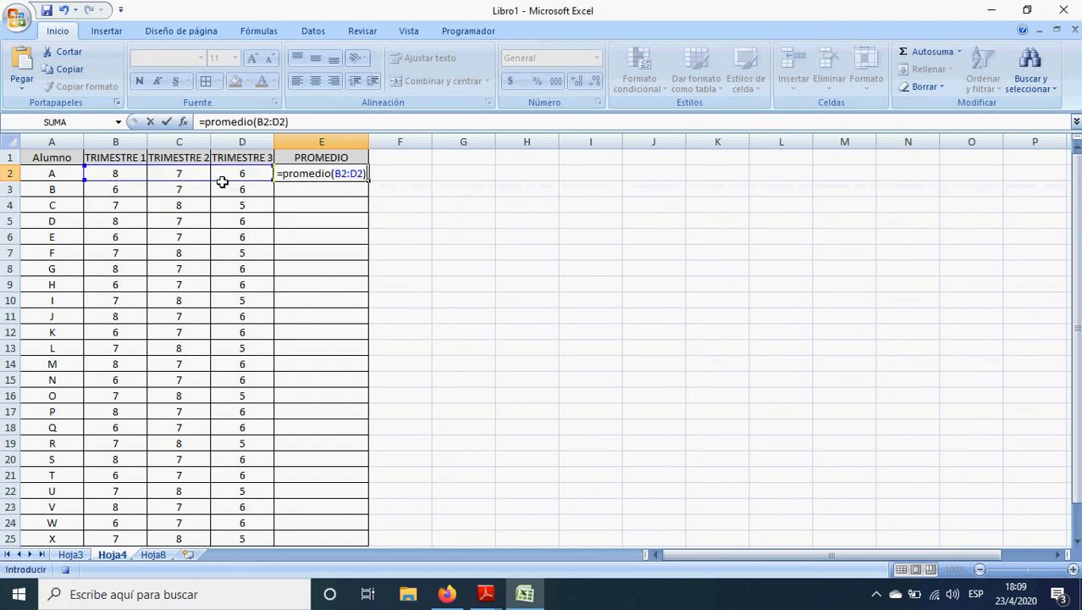
key("Return")
left_click(300, 177)
left_click_drag(369, 182, 367, 505)
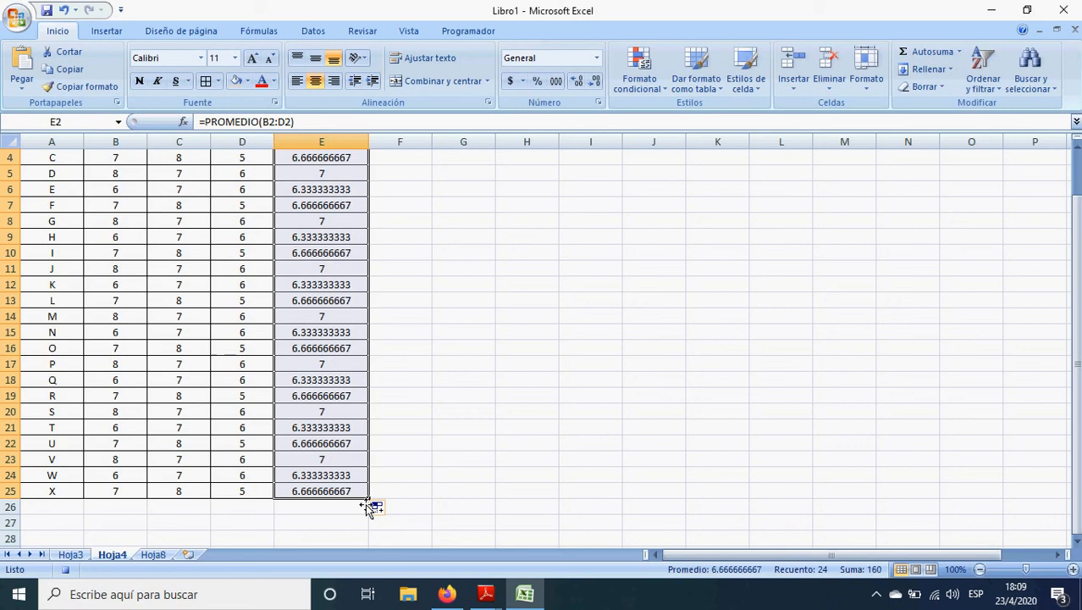
Step: Format the averages in E2:E25 with the Número category and 1 decimal place
right_click(324, 260)
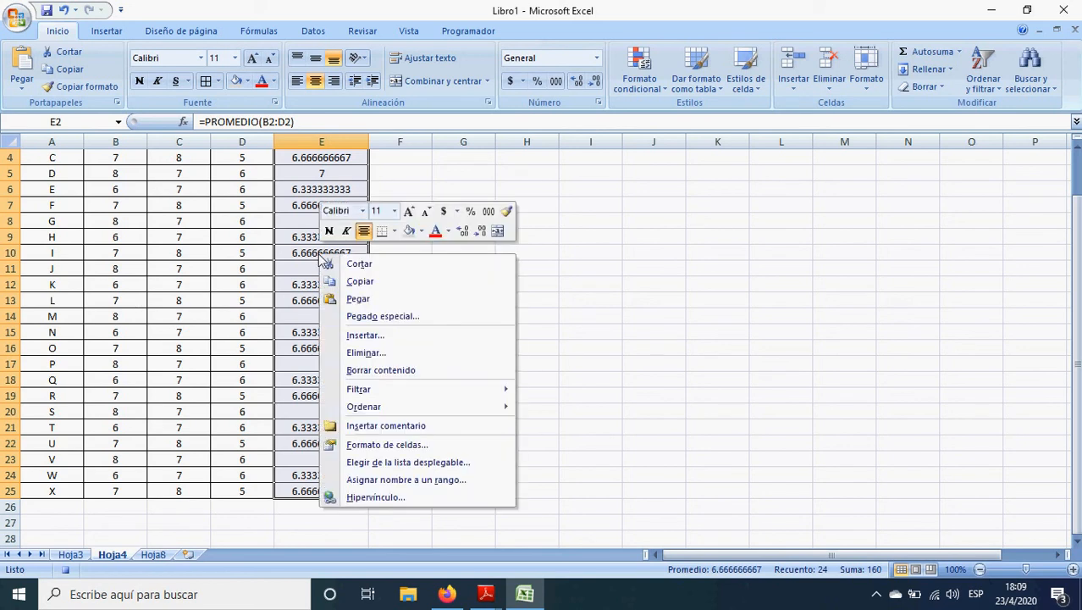
left_click(398, 449)
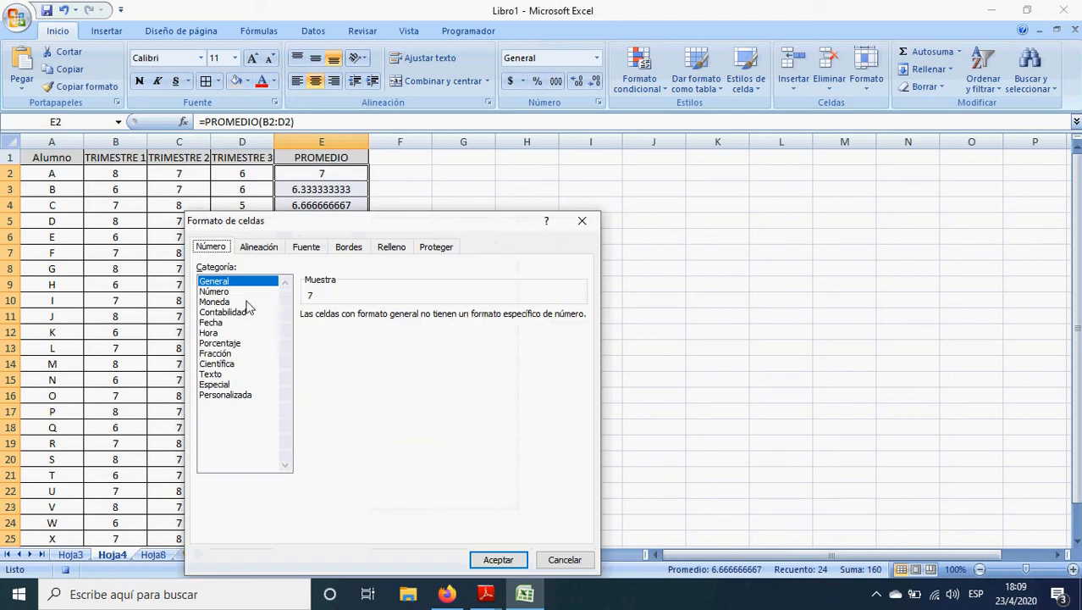
left_click(225, 292)
left_click(428, 320)
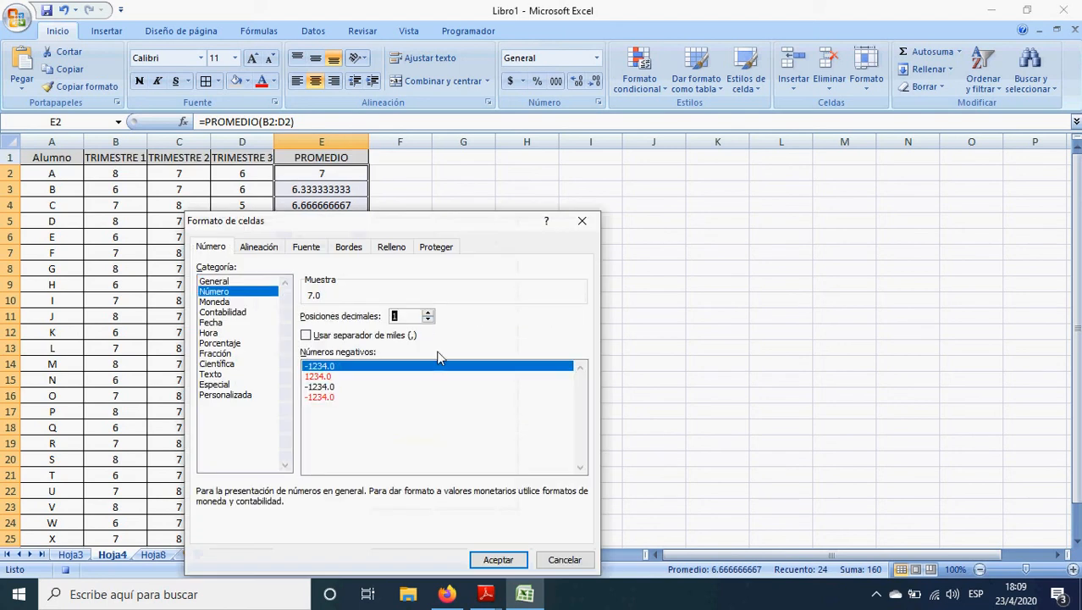
left_click(499, 560)
Step: Select cell H15 and stop recording the promedio macro
left_click(554, 385)
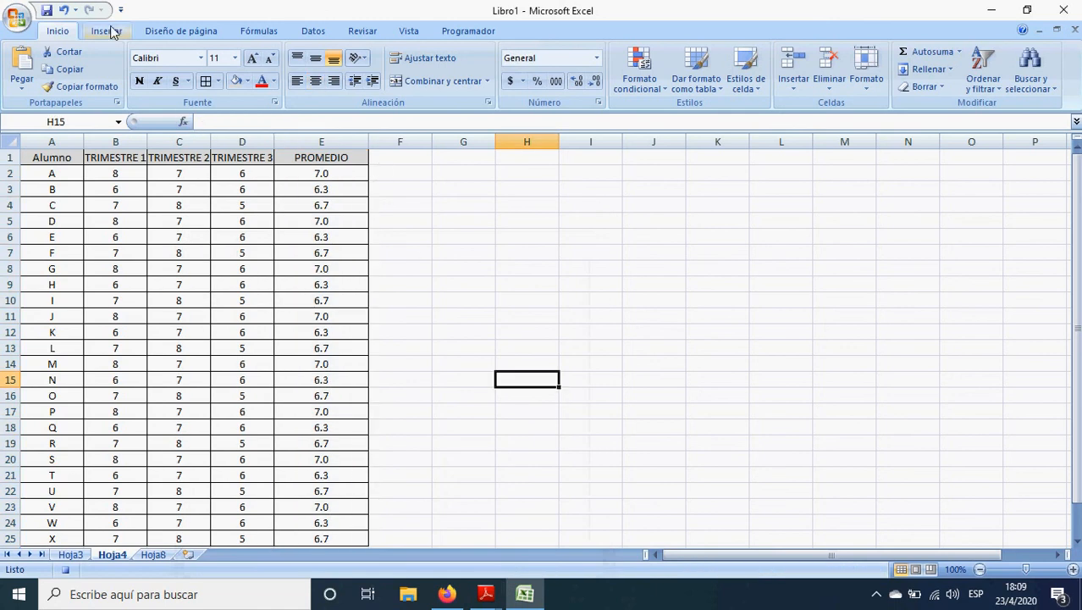
left_click(468, 30)
left_click(137, 53)
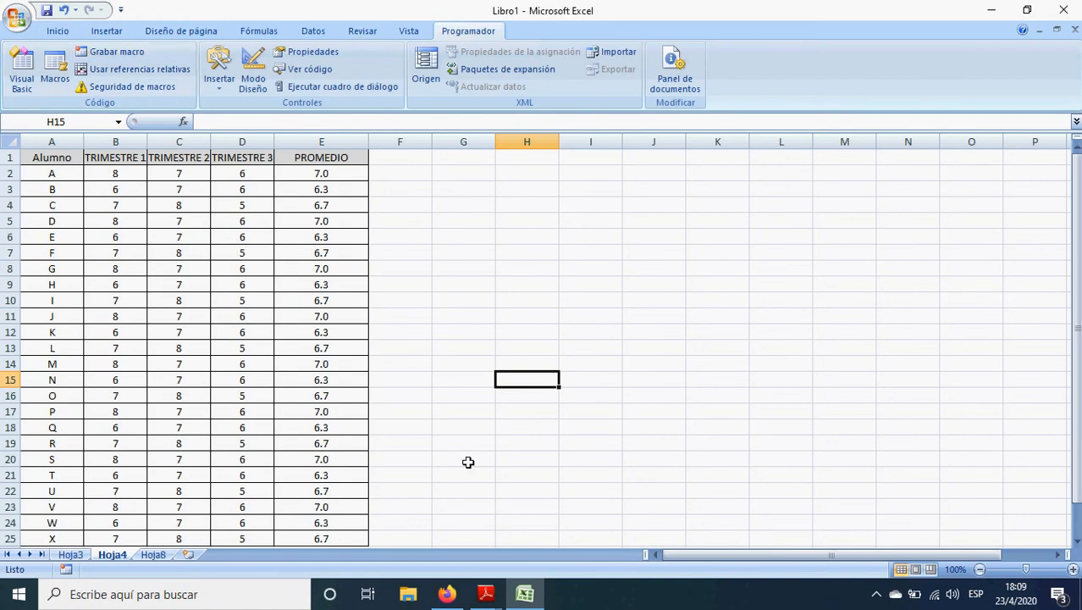
Step: On Hoja3, left-align the Alumno column in A1:A25
left_click(158, 559)
left_click(113, 556)
left_click(82, 556)
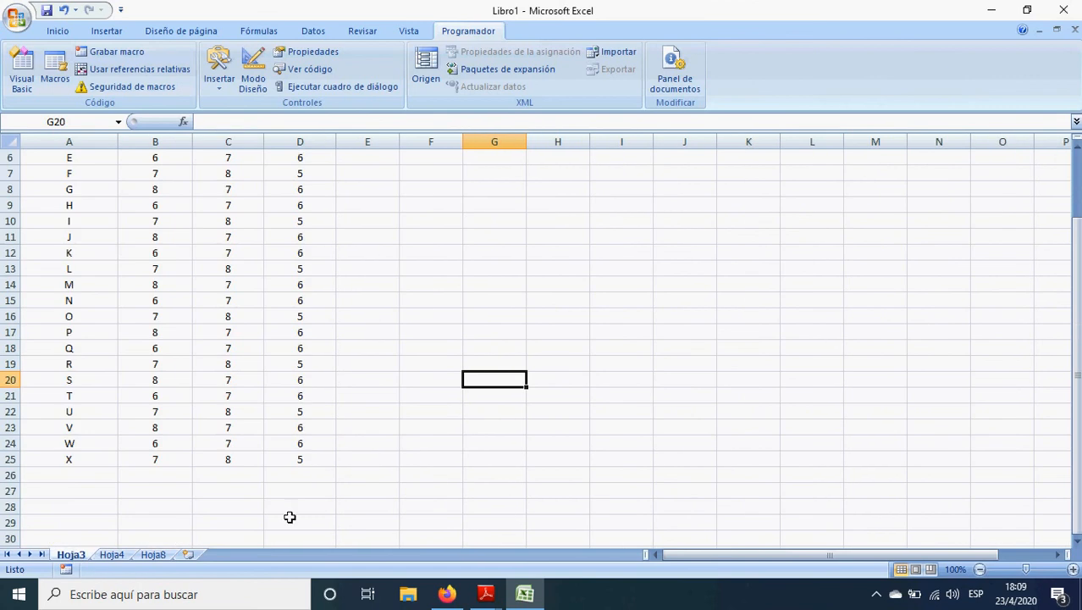
left_click_drag(1070, 323, 1071, 226)
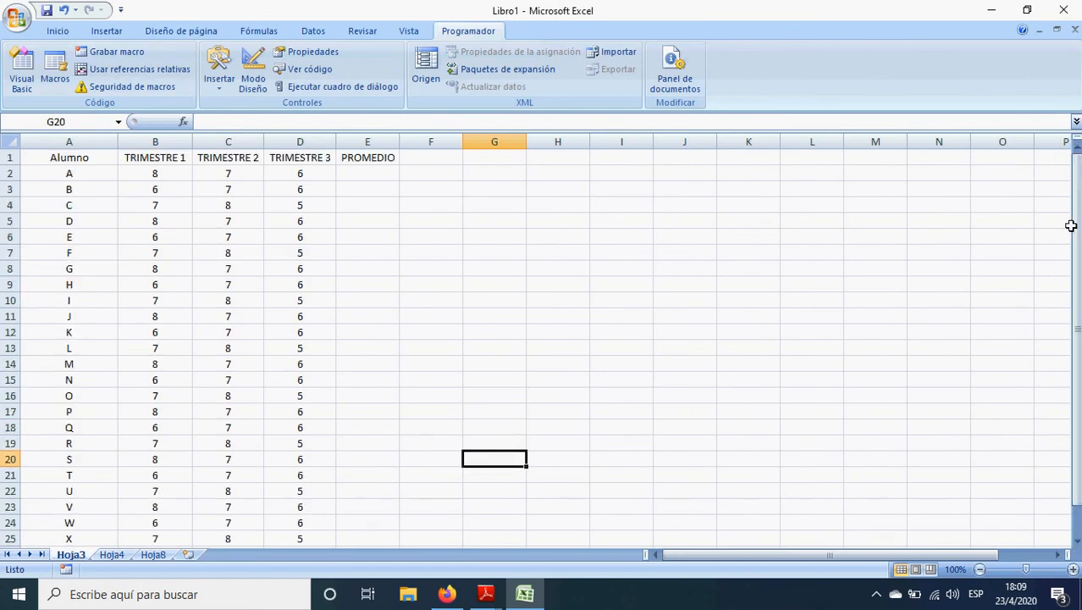
left_click(72, 161)
key("ctrl+shift+Down")
left_click(57, 31)
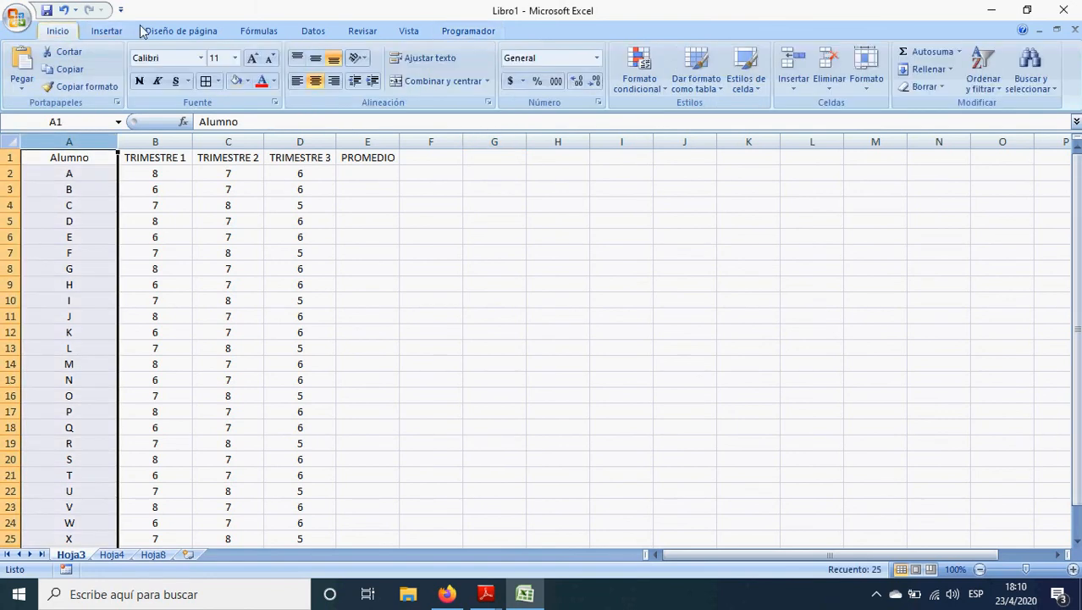
left_click(296, 81)
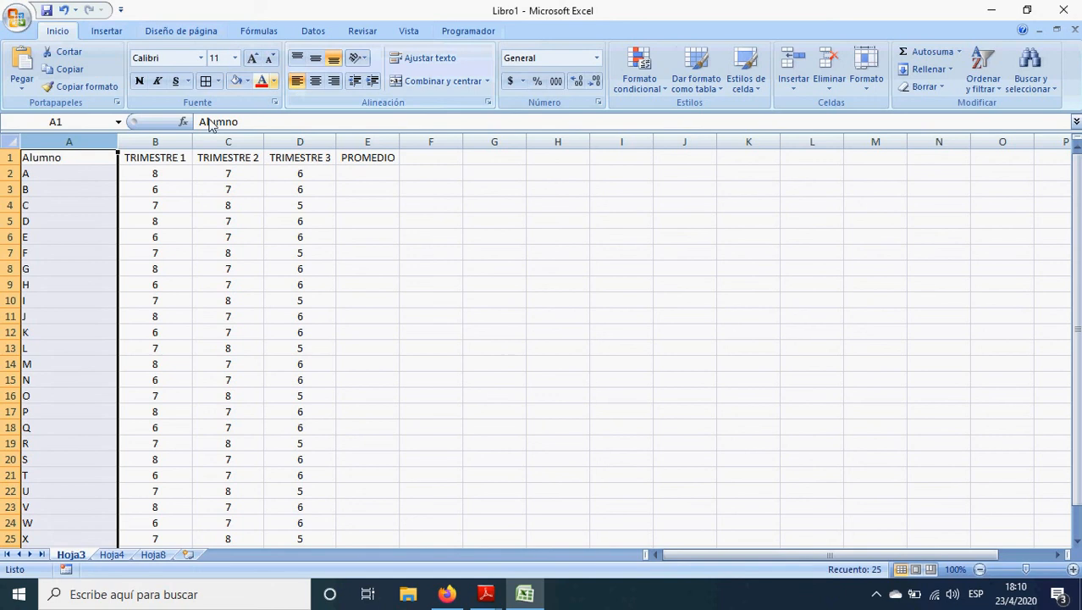
Step: Left-align the TRIMESTRE 1, TRIMESTRE 2 and TRIMESTRE 3 columns and the PROMEDIO heading on Hoja3
left_click(146, 161)
key("ctrl+shift+Down")
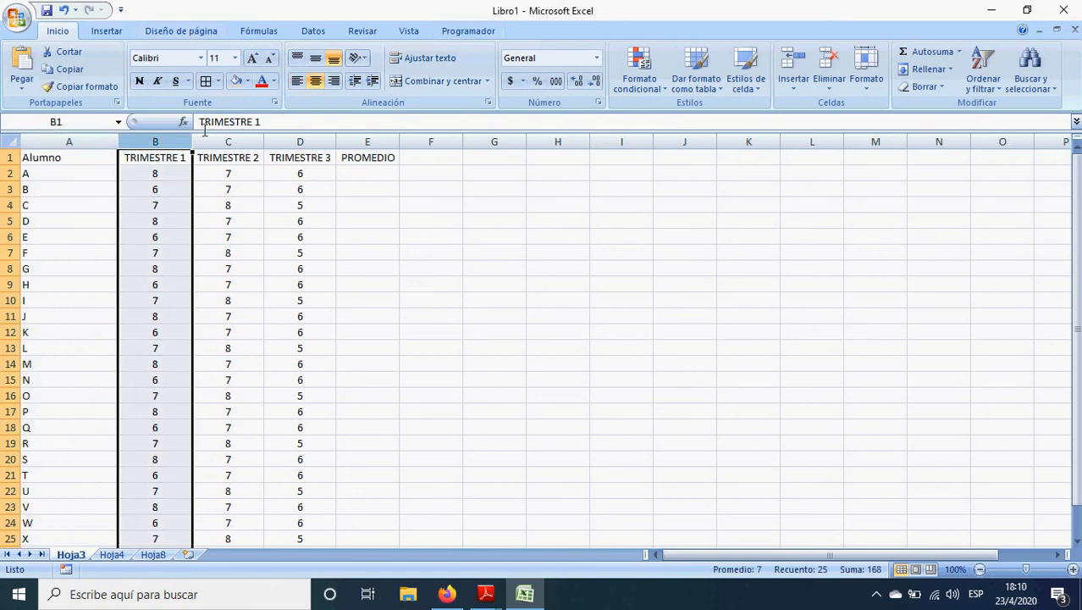
left_click(296, 80)
left_click(245, 158)
key("ctrl+shift+Down")
left_click(296, 81)
left_click(298, 140)
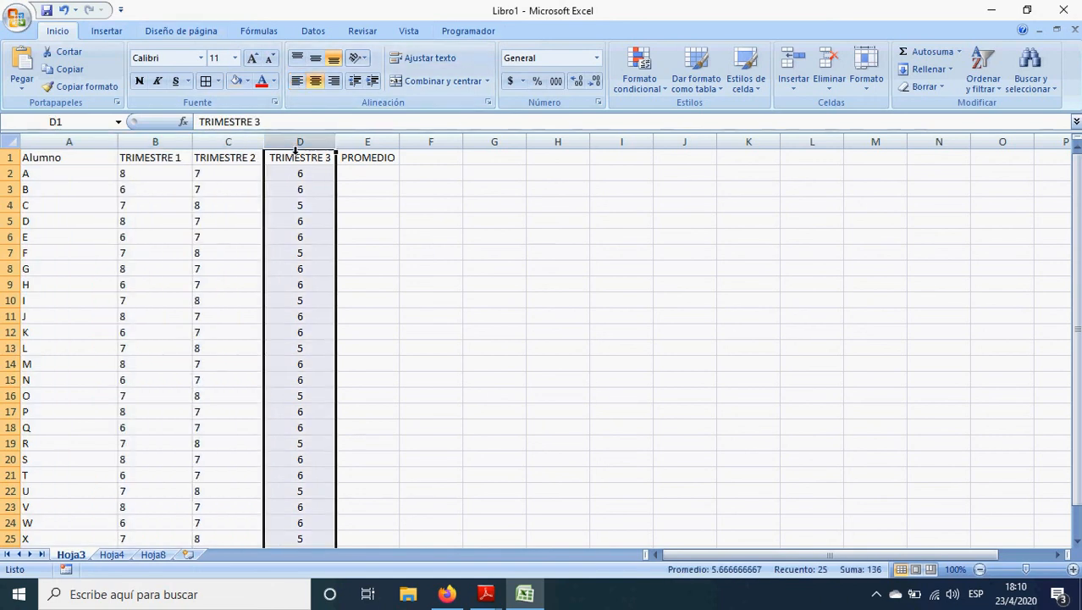
left_click(297, 80)
left_click(349, 161)
left_click(297, 81)
left_click(540, 288)
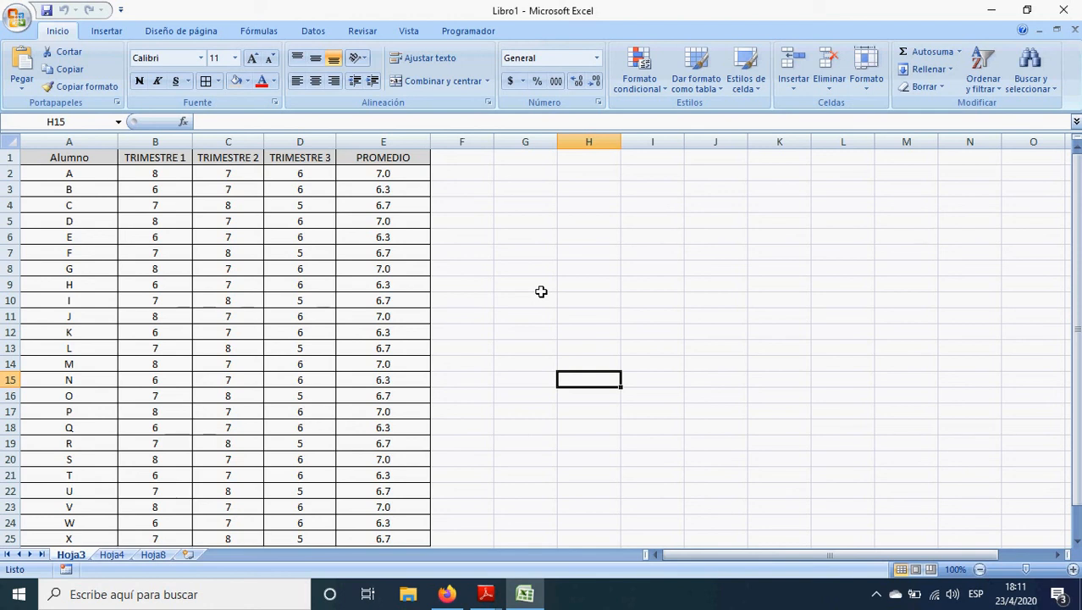
Step: Open the workbook's macro list, look over the colores and promedio entries, and select promedio
left_click(541, 292)
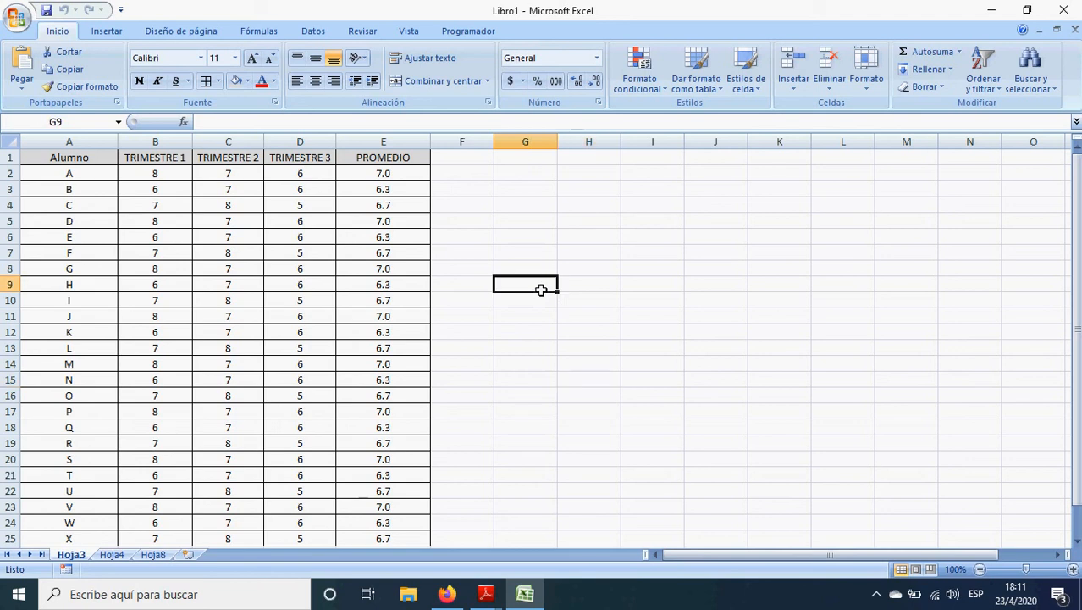
left_click(461, 34)
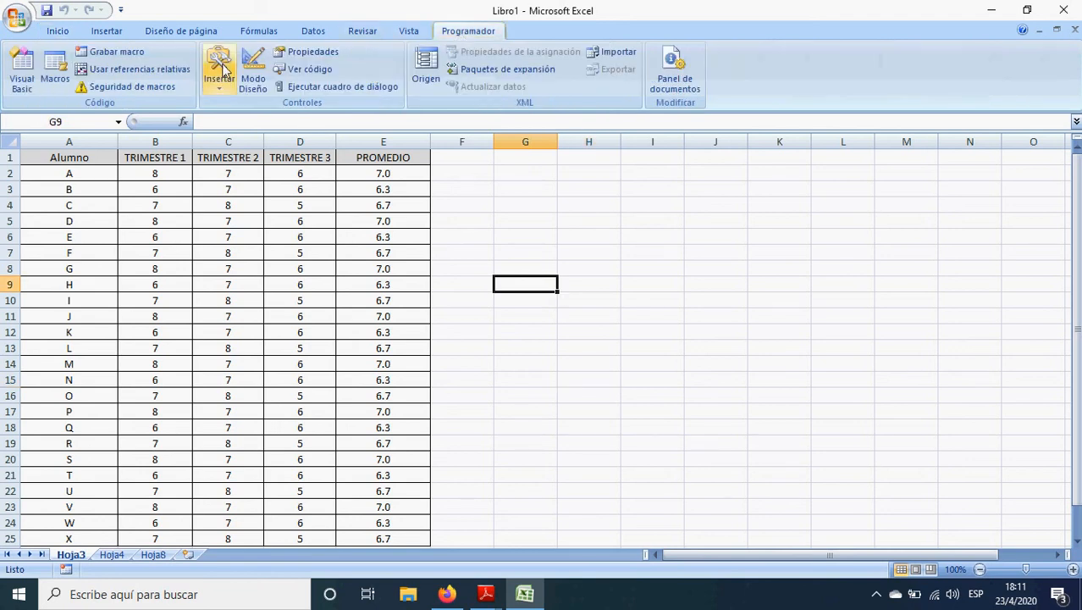
left_click(56, 72)
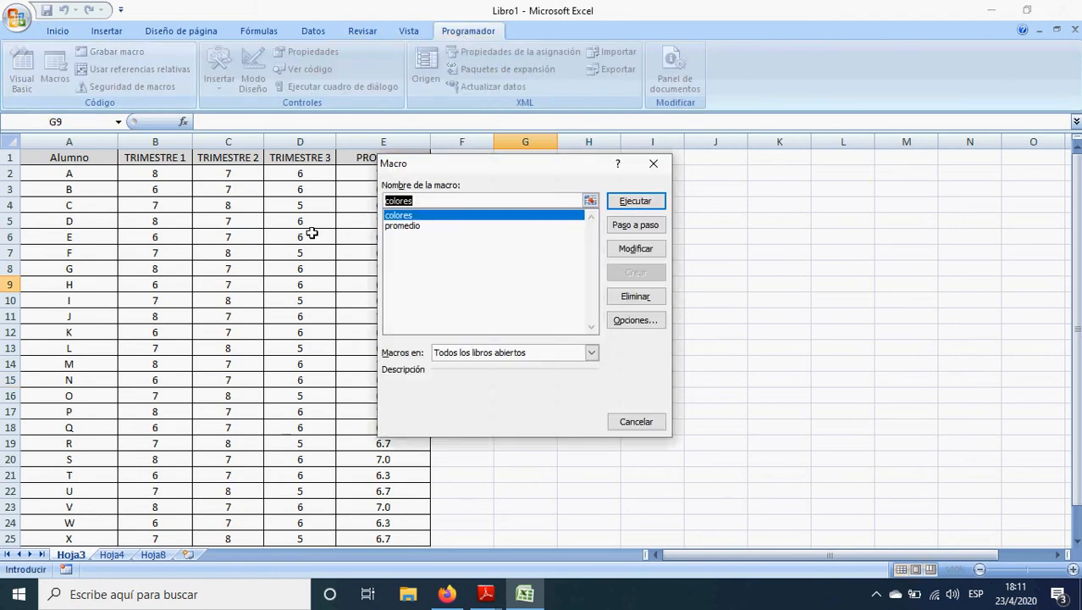
left_click(404, 226)
left_click(410, 215)
left_click(410, 227)
left_click(410, 216)
left_click(412, 227)
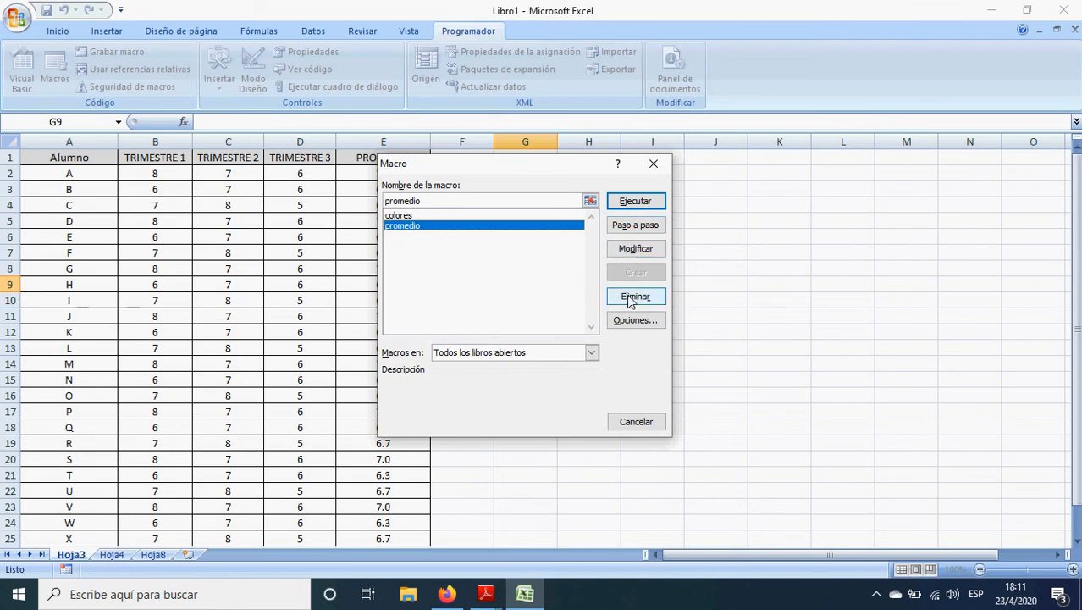
Step: Step into the promedio macro to examine its Visual Basic code, and return to the worksheet by closing the editor
left_click(635, 226)
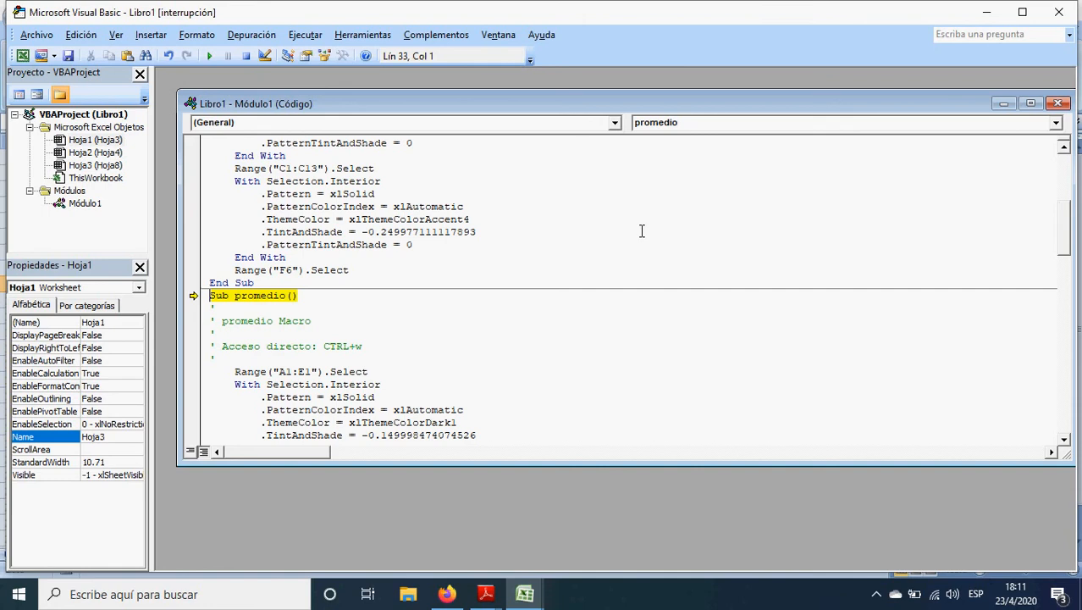
left_click_drag(1068, 250, 1072, 352)
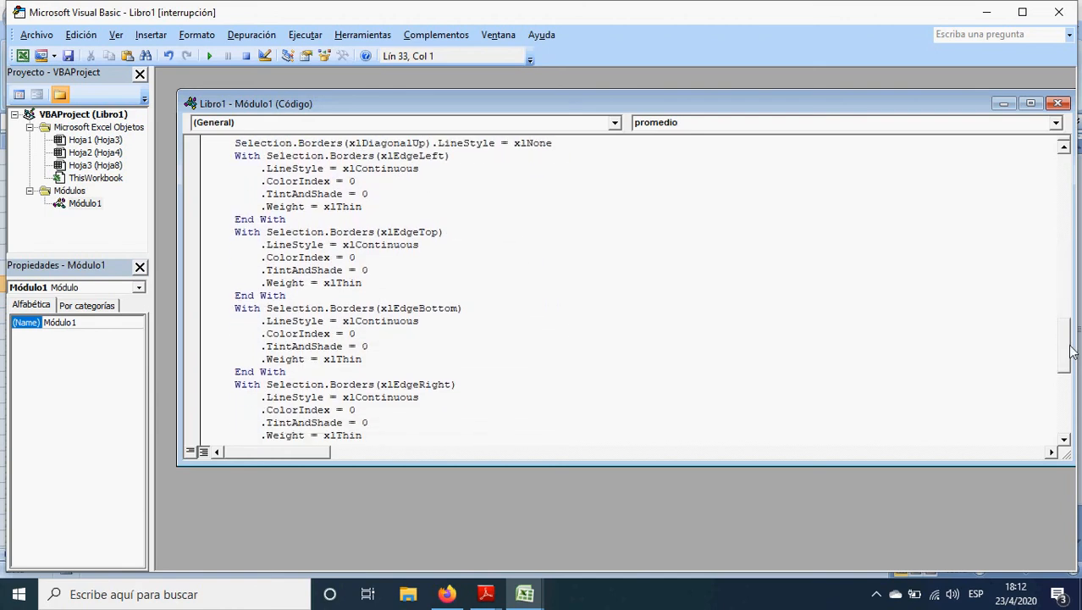
left_click(1060, 15)
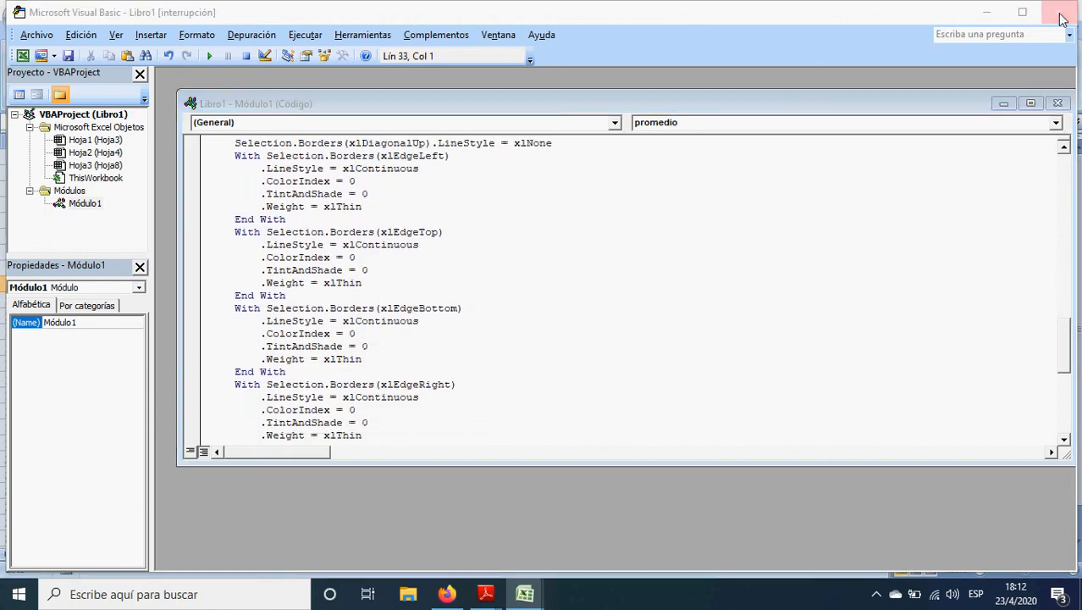
left_click(501, 349)
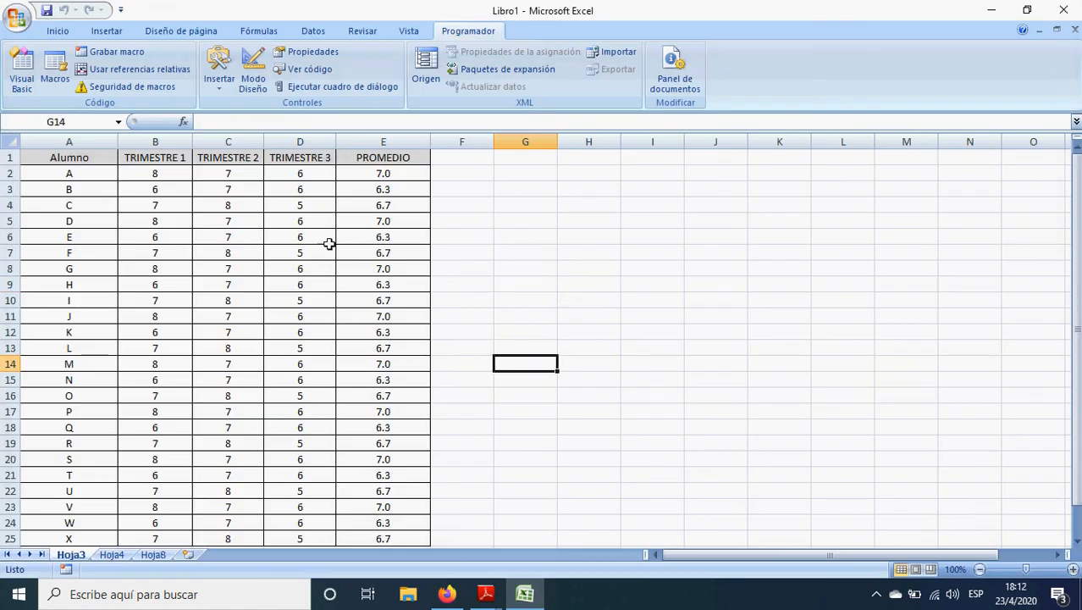
Step: Delete the colores macro from the workbook
left_click(55, 68)
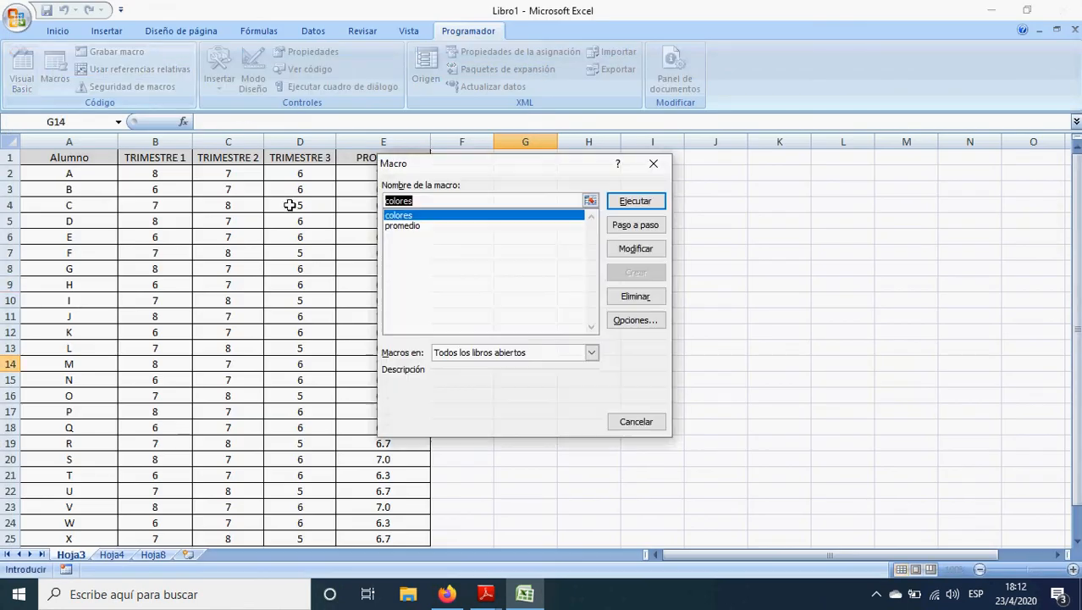
left_click(623, 296)
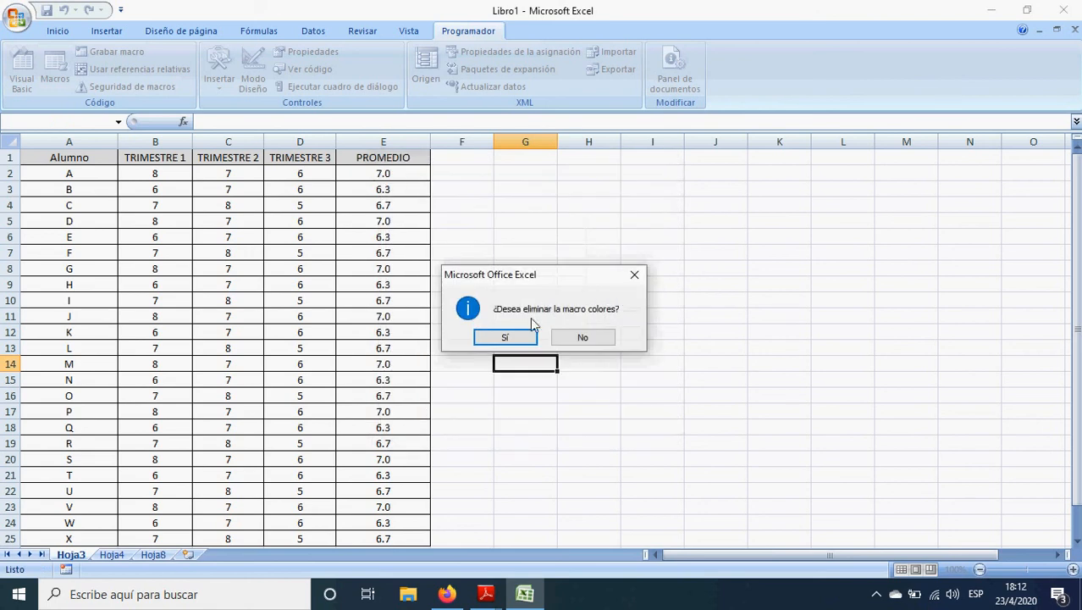
left_click(504, 338)
left_click(492, 385)
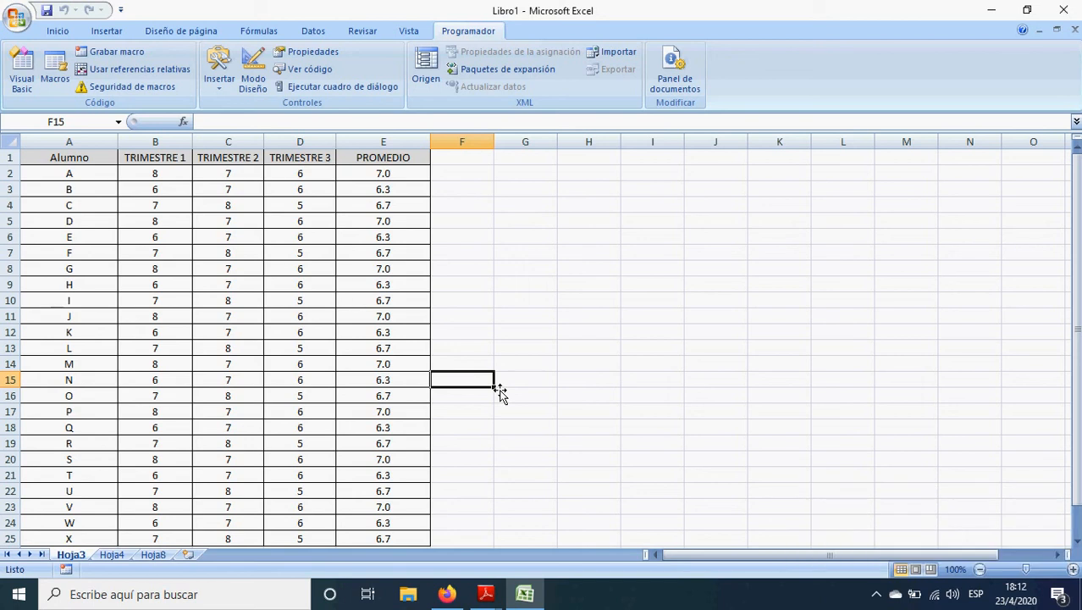
Step: Switch to Firefox to view the sample PLANILLA DE PAGOS image, and minimize the Firefox and Excel windows
left_click(446, 594)
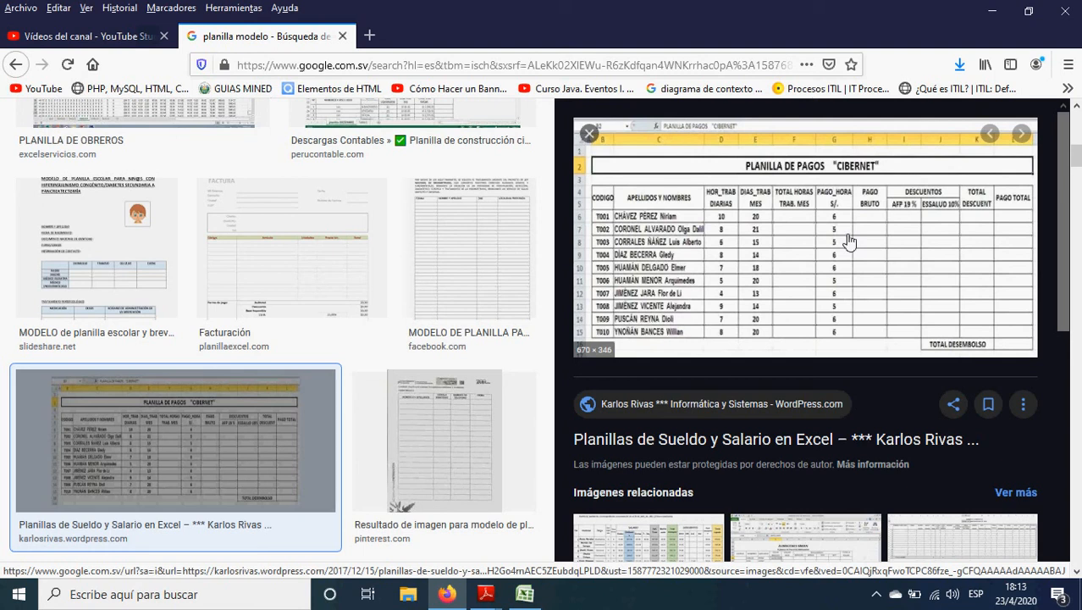
left_click(991, 11)
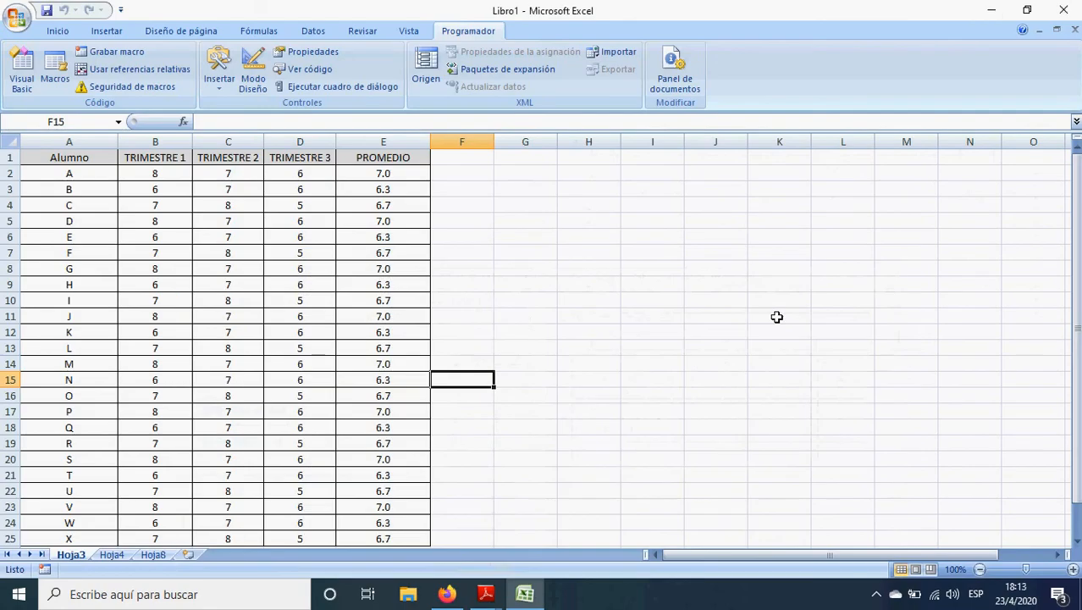
left_click(991, 12)
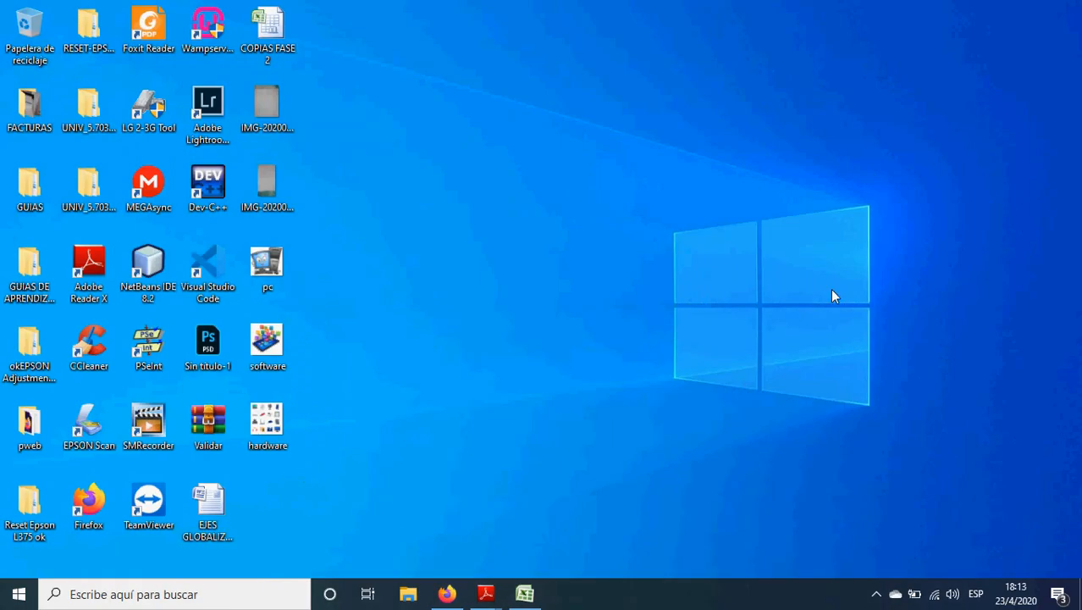